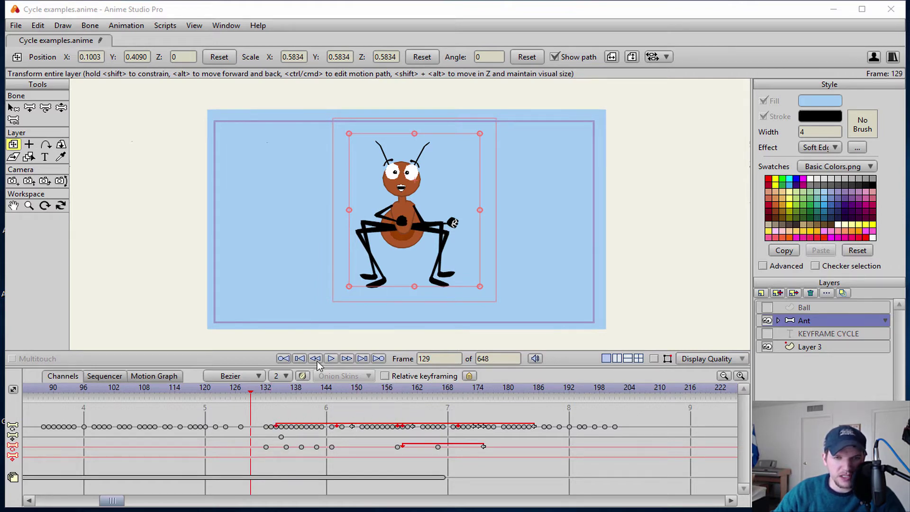
- Show the ant's bones and control labels, and enlarge and pan the canvas over the ant
left_click(654, 359)
scroll(546, 208, "up", 3)
scroll(550, 249, "down", 3)
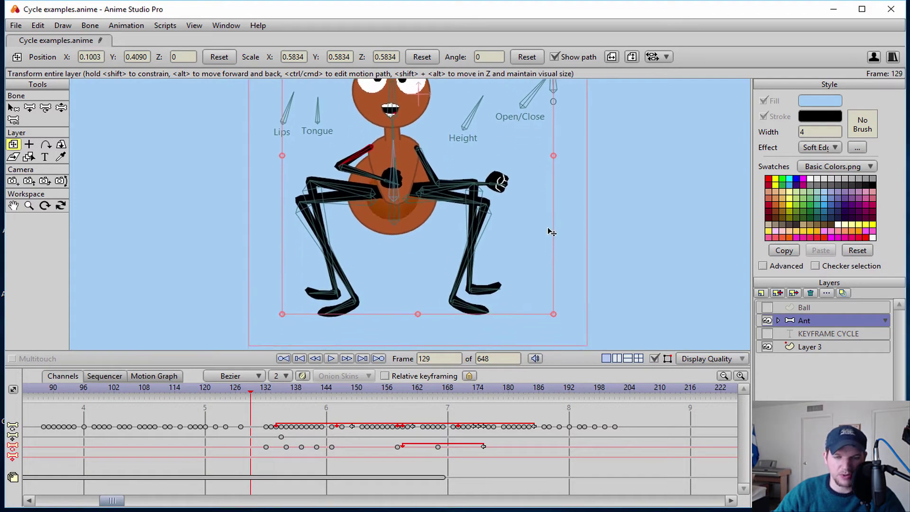
left_click_drag(539, 369, 538, 390)
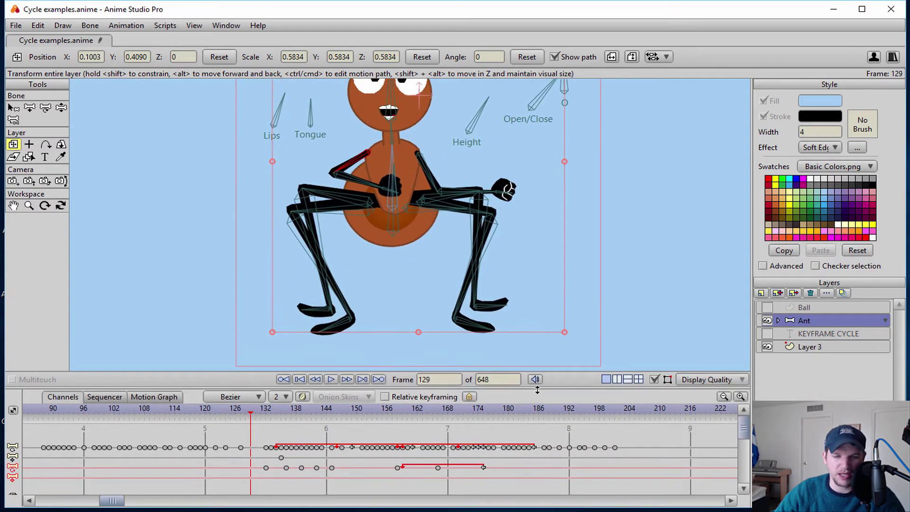
scroll(548, 301, "down", 2)
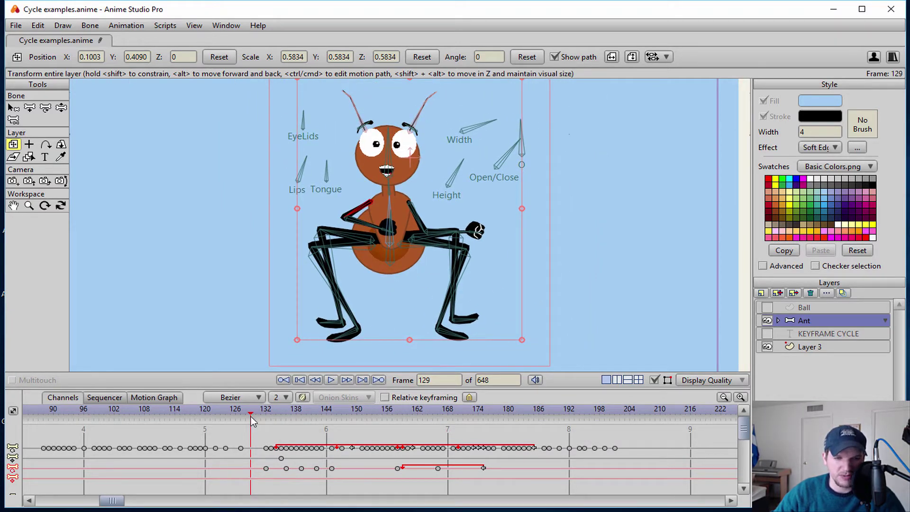
left_click_drag(419, 321, 415, 301)
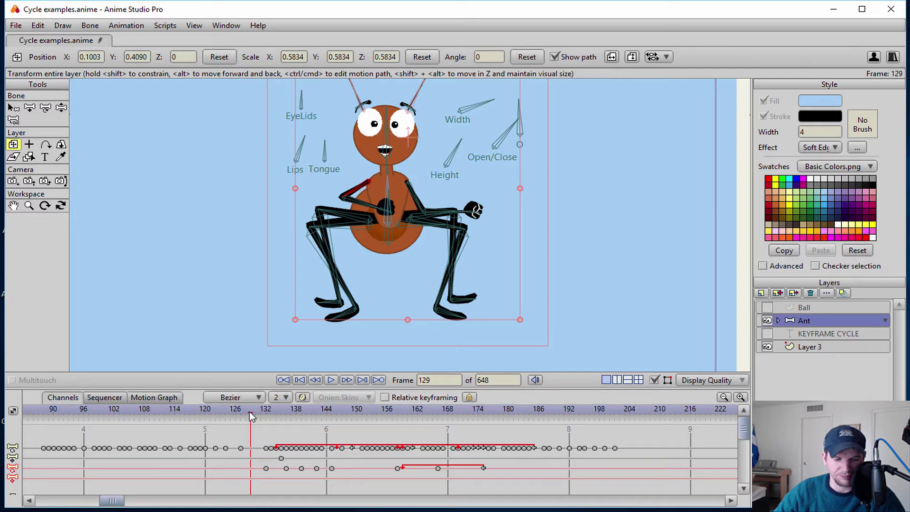
- Scrub the timeline forward to preview the ant's motion
left_click_drag(250, 410, 499, 413)
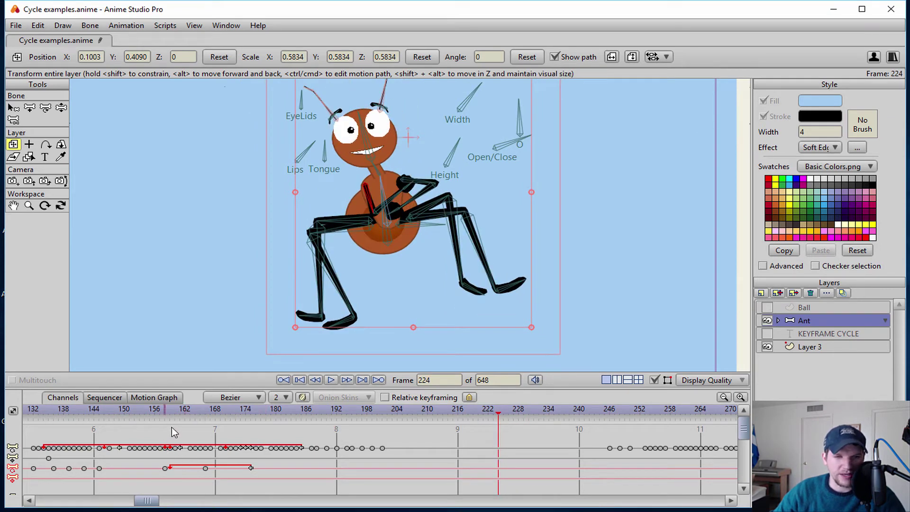
scroll(256, 318, "down", 1)
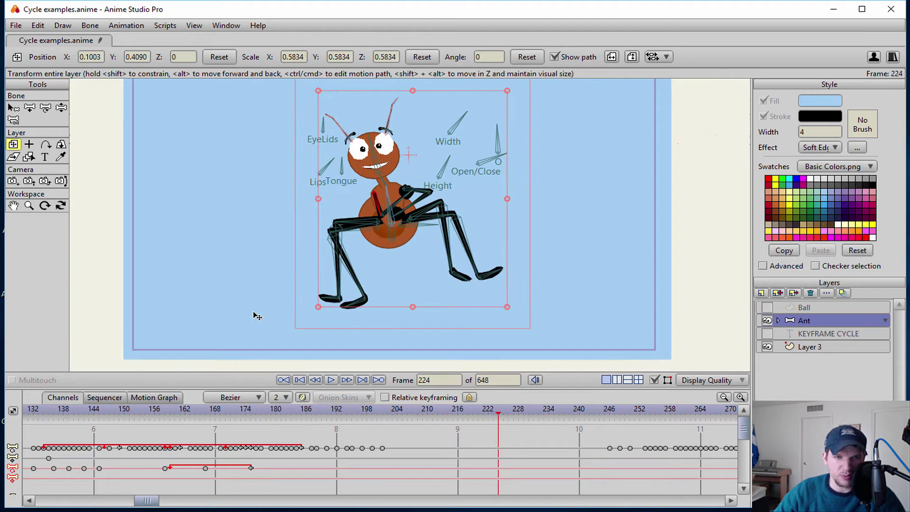
scroll(275, 275, "up", 1)
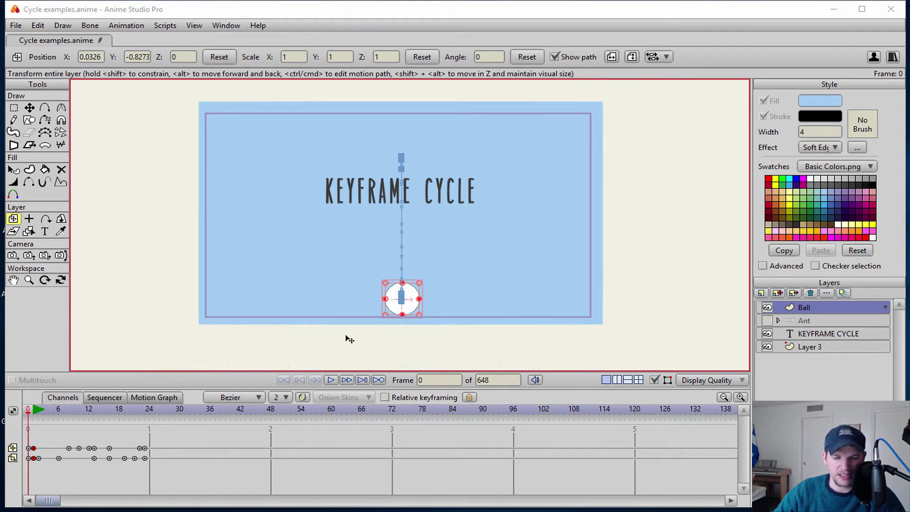
scroll(486, 280, "up", 1)
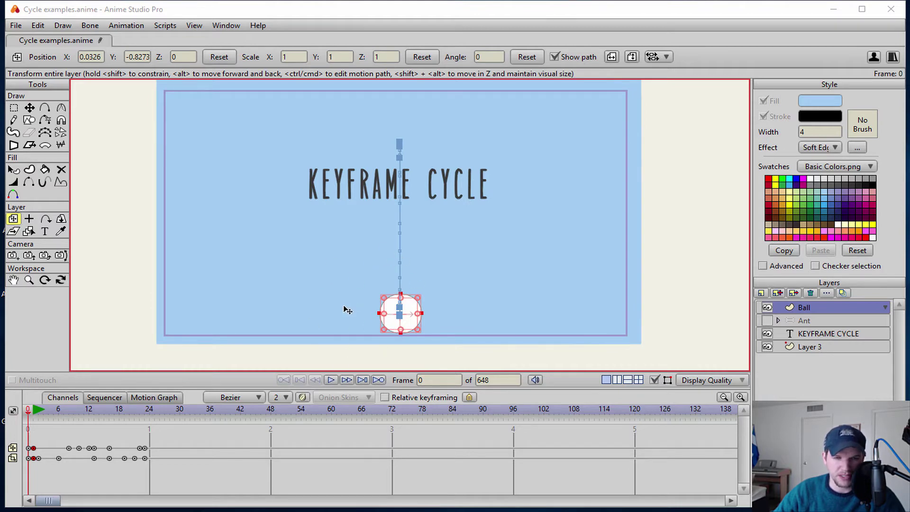
left_click(331, 380)
left_click(331, 380)
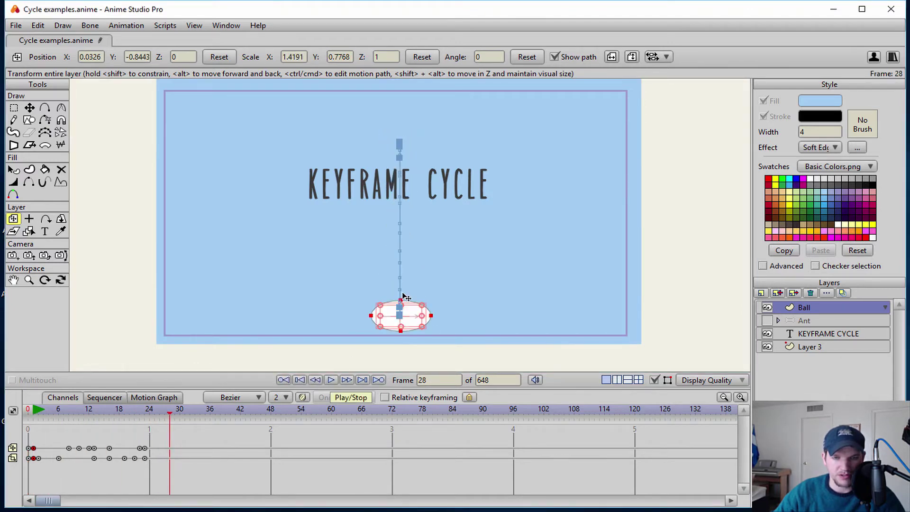
left_click(331, 381)
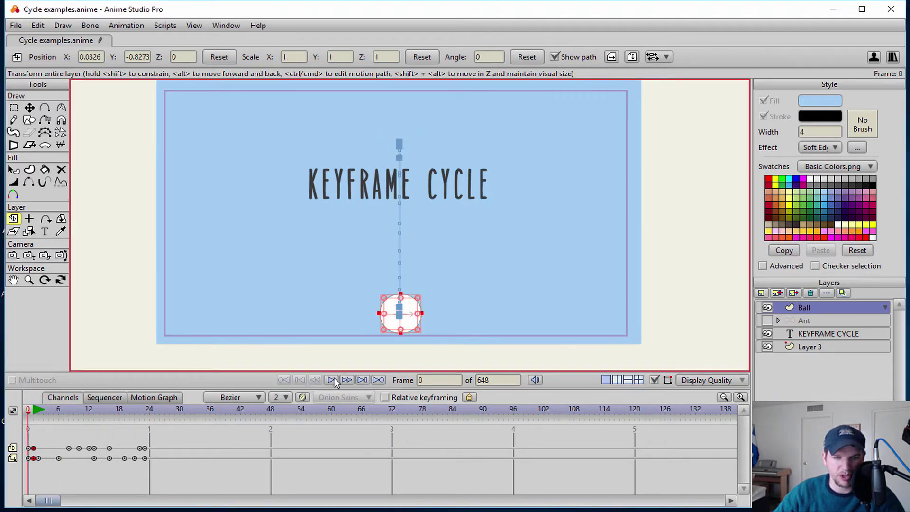
left_click(332, 381)
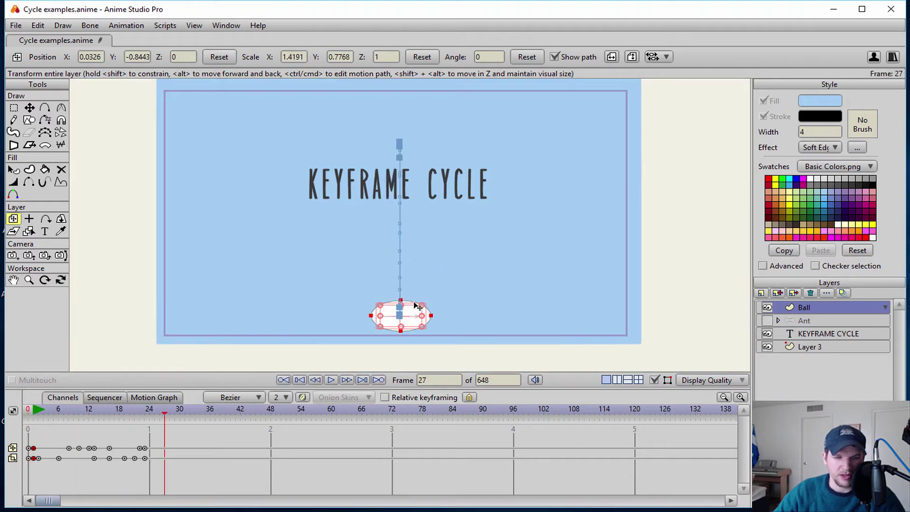
left_click(332, 380)
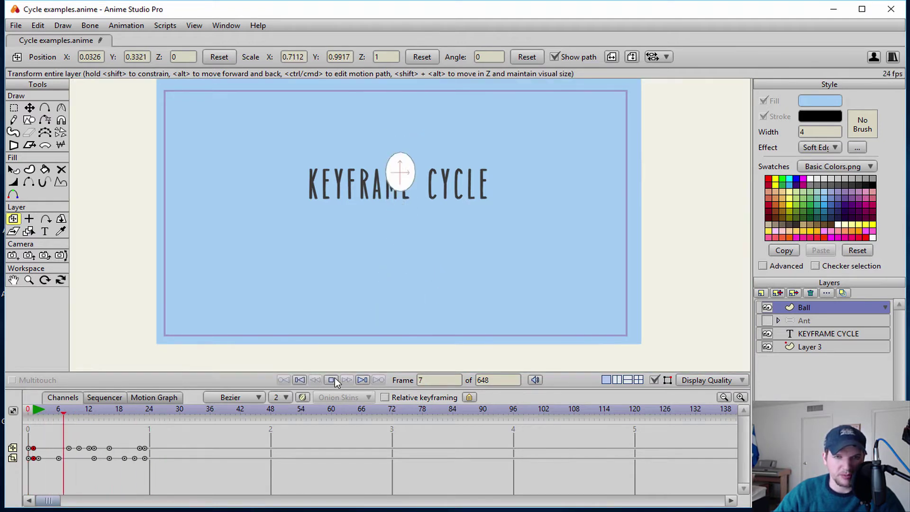
left_click(332, 380)
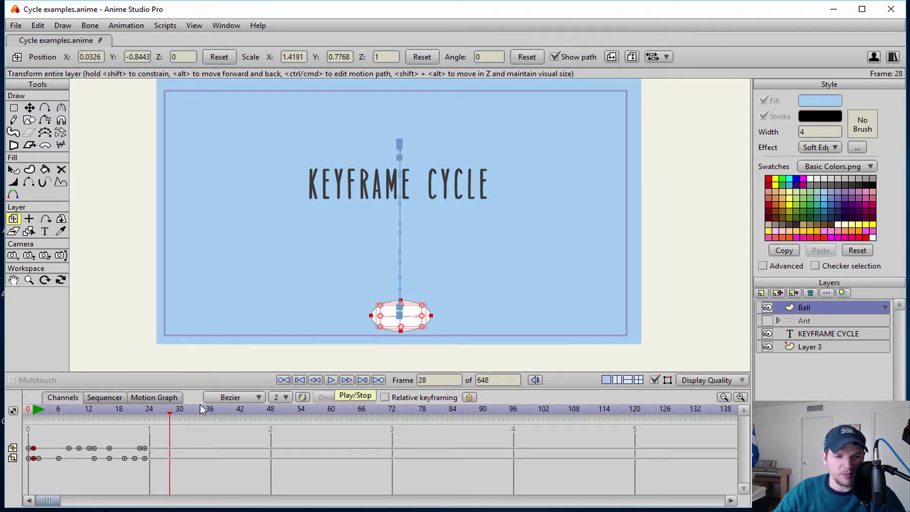
left_click_drag(170, 411, 33, 435)
left_click(331, 381)
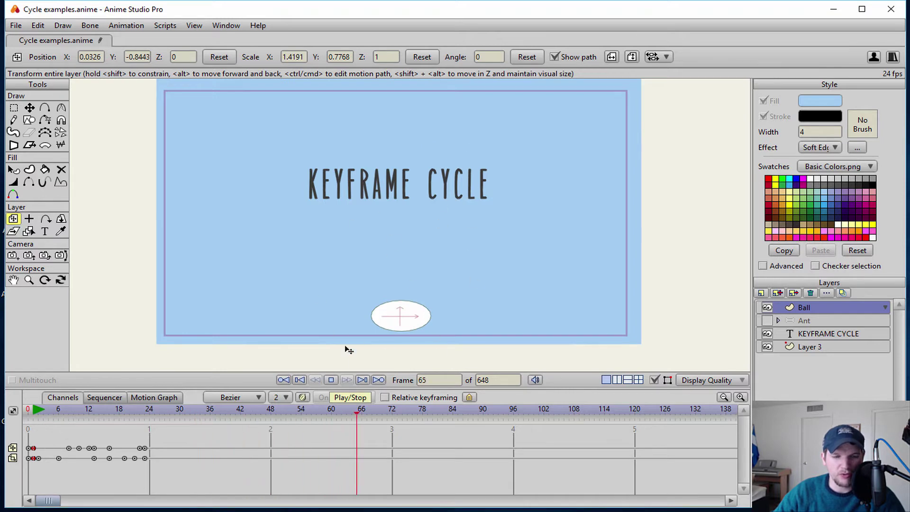
left_click(336, 381)
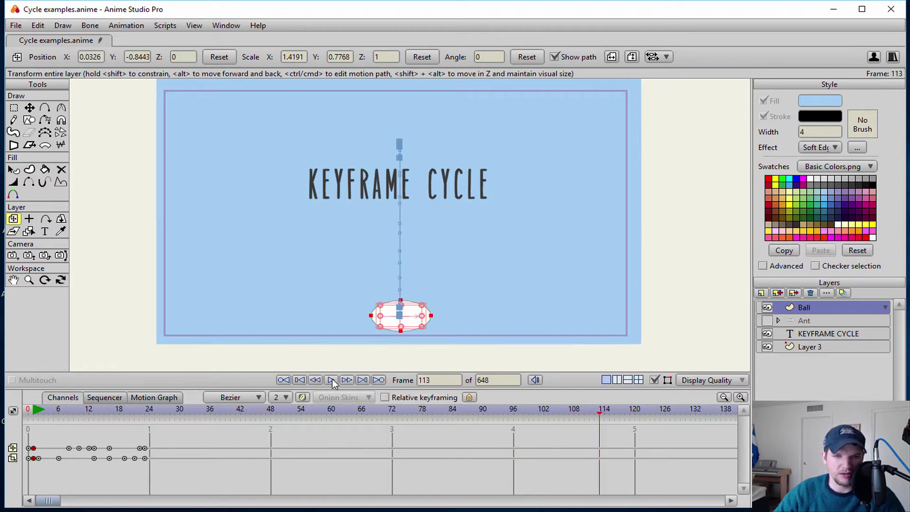
left_click(284, 380)
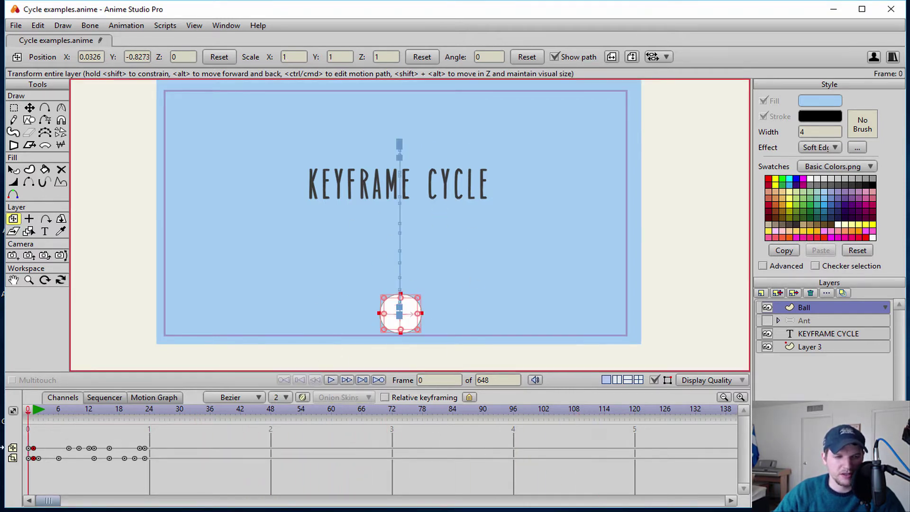
left_click(33, 415)
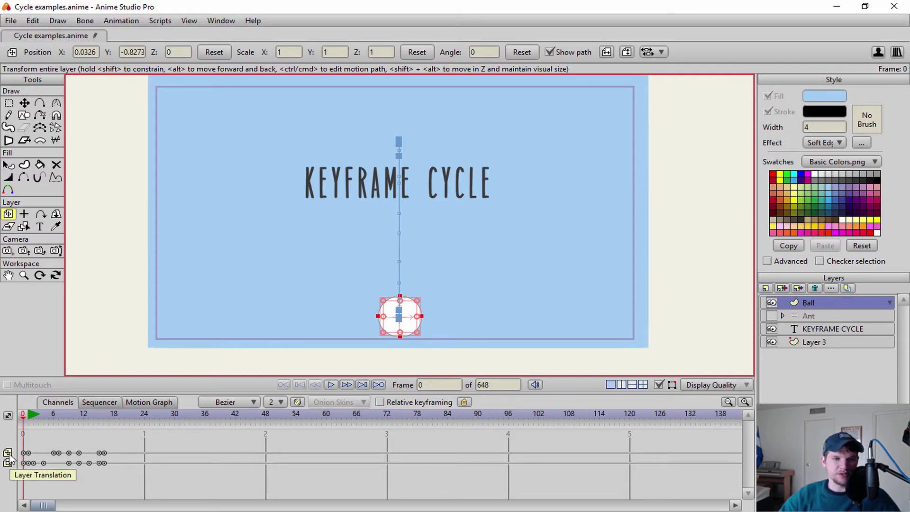
- Scrub through the bounce to frame 13, then box-select the final keyframes on both channel rows
left_click_drag(23, 421, 48, 418)
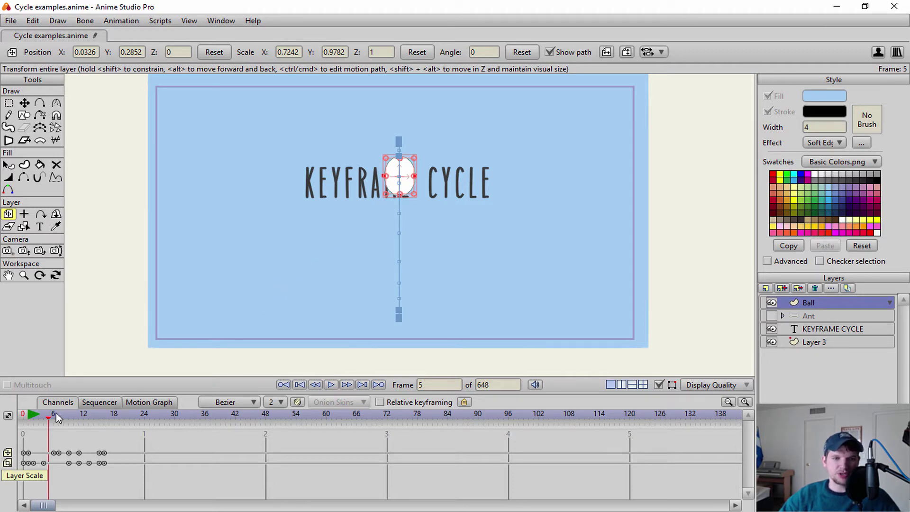
left_click(39, 419)
mouse_move(38, 419)
left_mouse_down()
mouse_move(99, 422)
mouse_move(32, 436)
left_mouse_up()
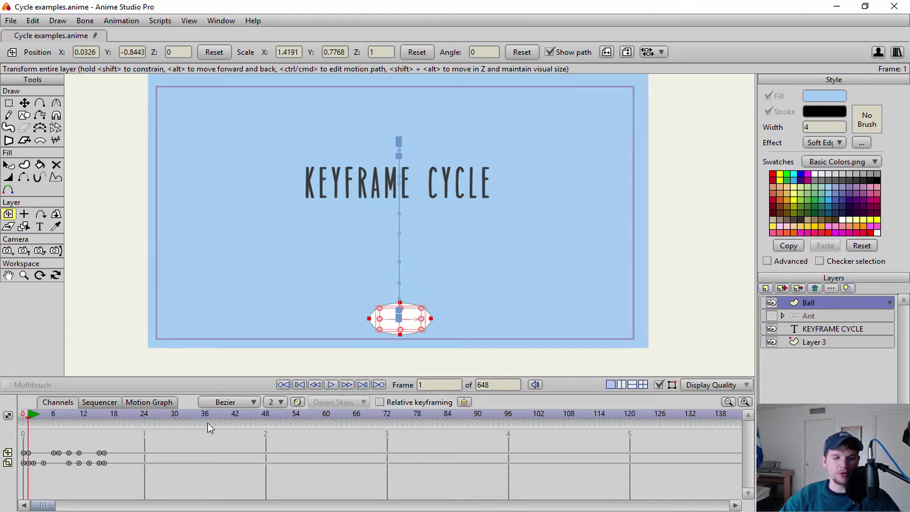
left_click_drag(106, 438, 107, 476)
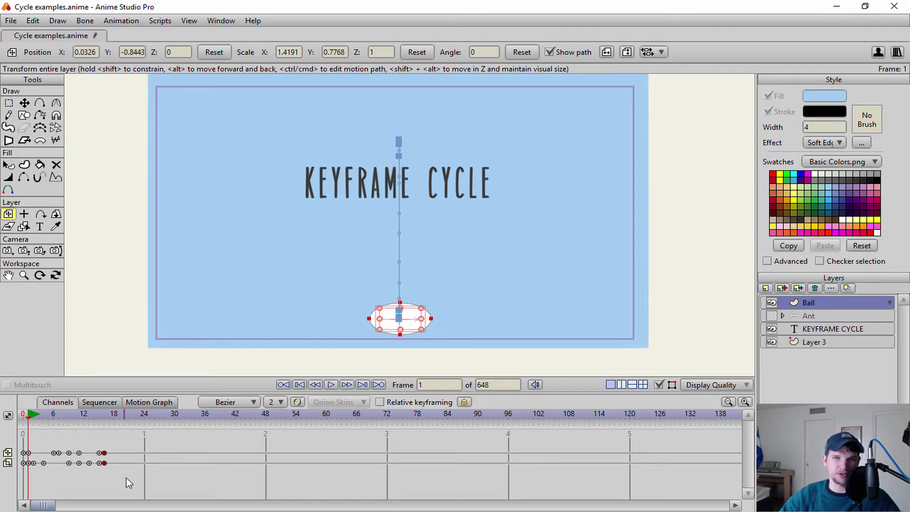
- Open Cycle settings for the frame-16 keyframes and step back through keyframes 15, 11, 9, 7
right_click(106, 464)
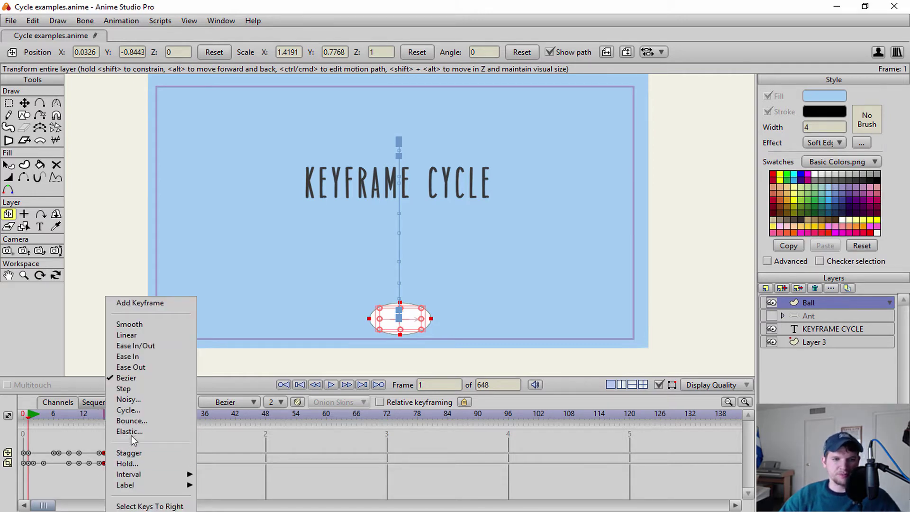
left_click(143, 413)
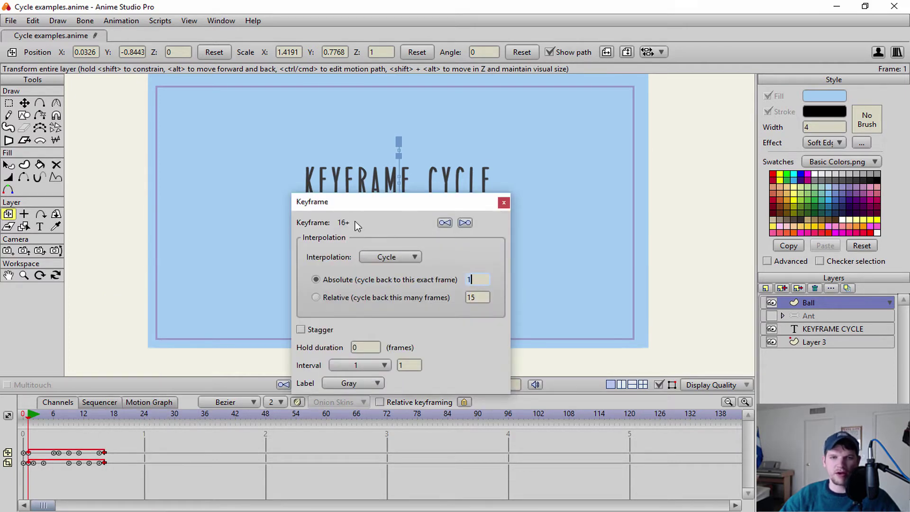
left_click_drag(409, 201, 399, 190)
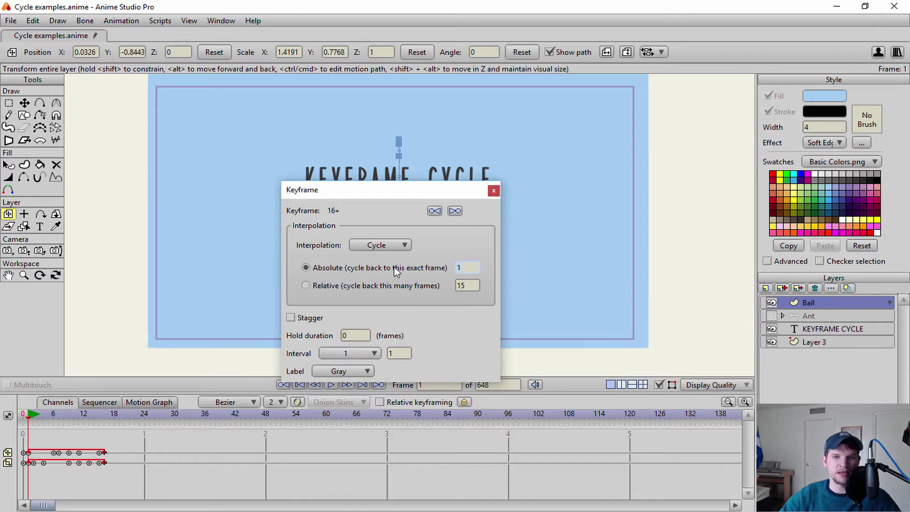
left_click(435, 210)
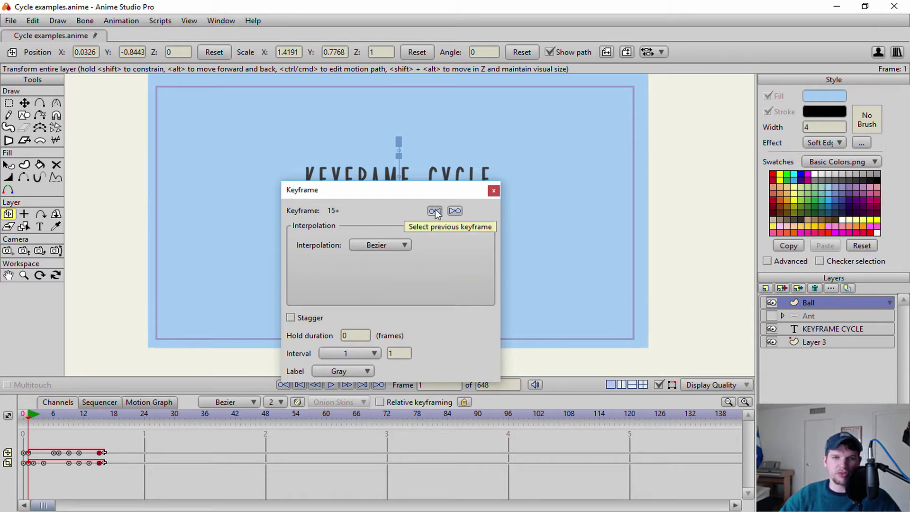
left_click(435, 210)
left_click(435, 210)
left_click(440, 210)
left_click(455, 211)
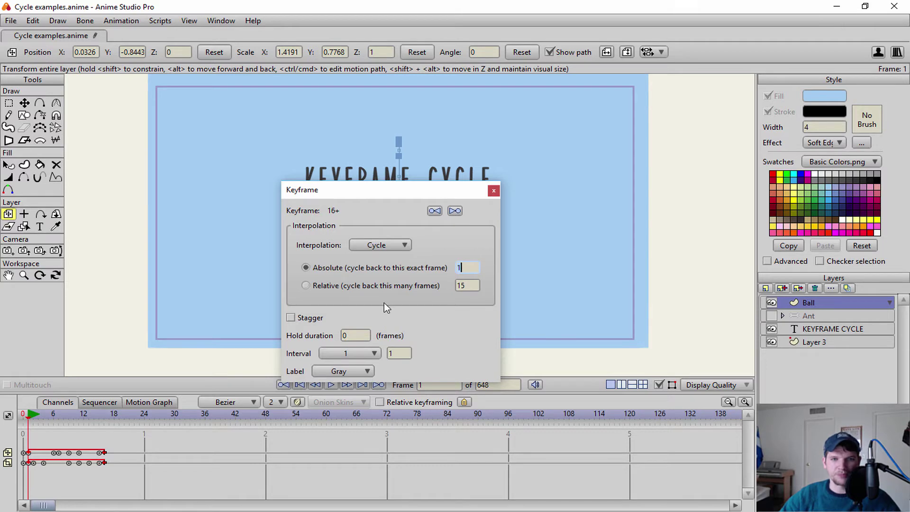
- Set the keyframe interpolation to Cycle, jumping back a relative 15 frames
left_click(386, 243)
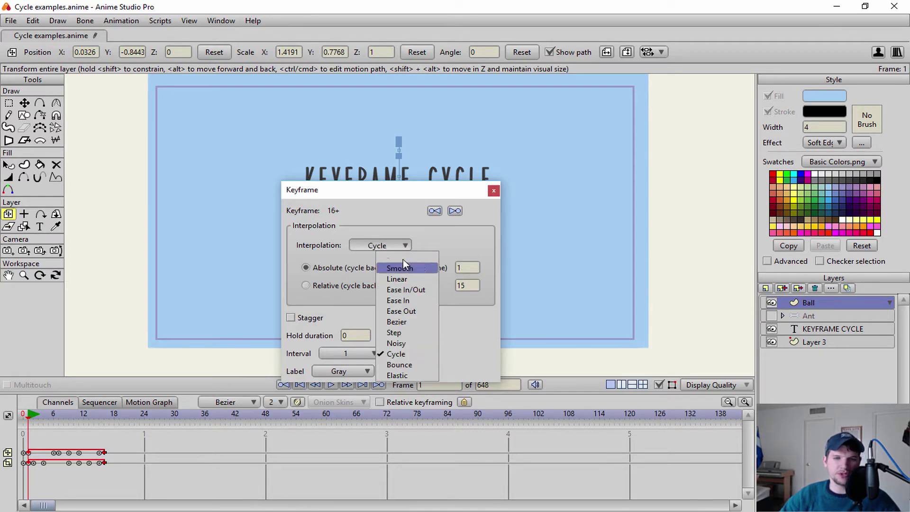
left_click(403, 320)
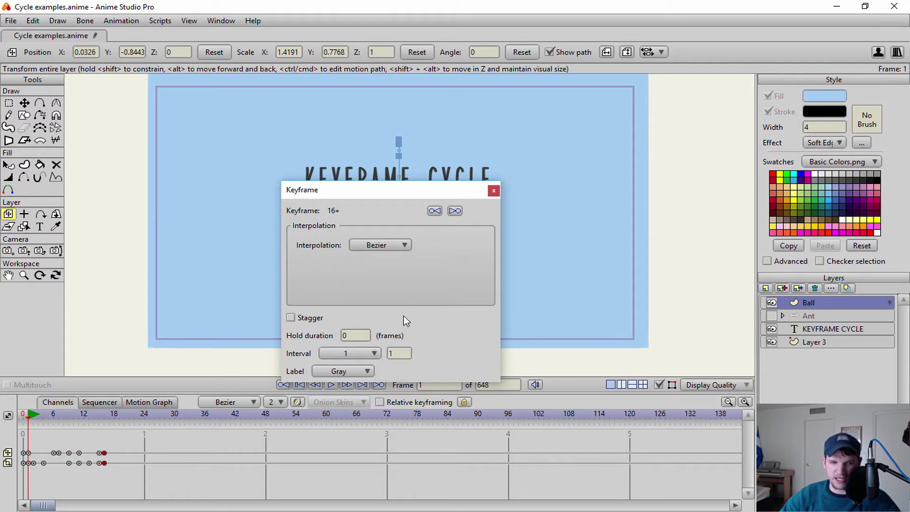
left_click(399, 244)
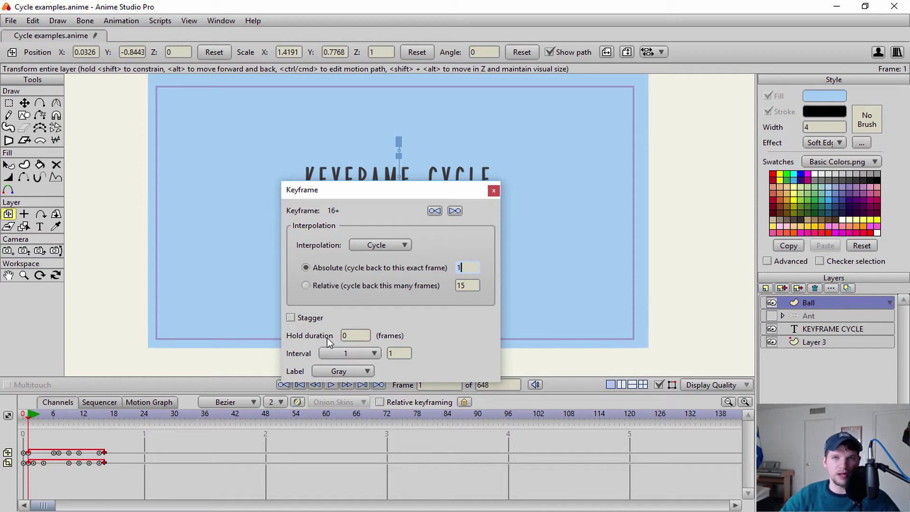
left_click(323, 290)
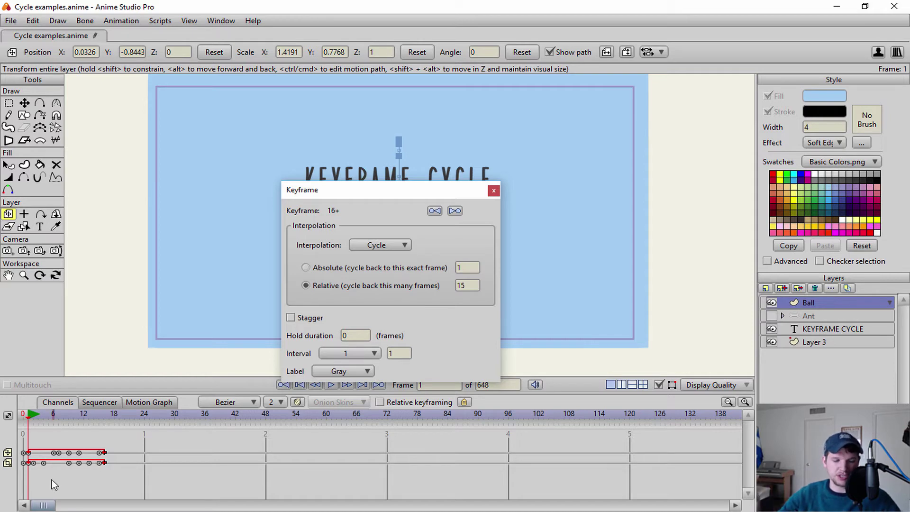
- Select the Ball's keyframes and drag them later to about frame 74
left_click_drag(125, 443, 28, 479)
left_click_drag(106, 464, 184, 479)
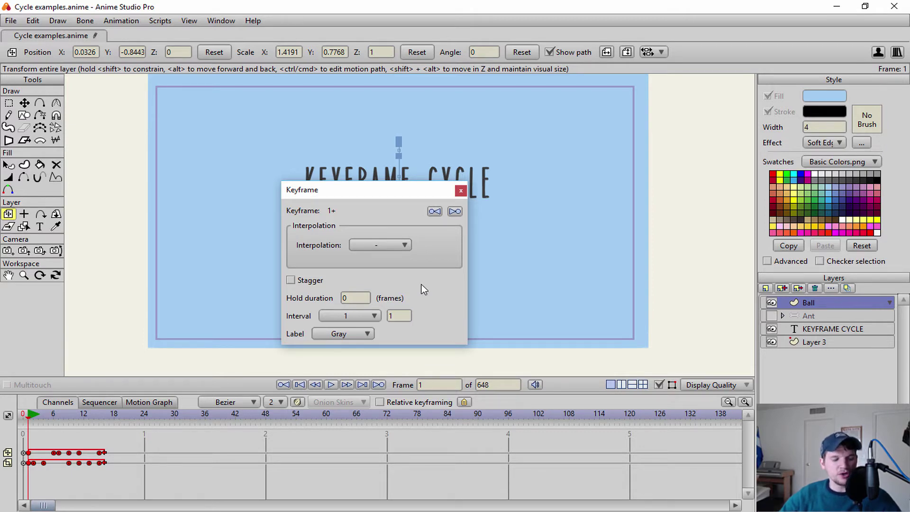
left_click(122, 448)
mouse_move(121, 449)
left_mouse_down()
mouse_move(24, 456)
mouse_move(131, 453)
left_mouse_up()
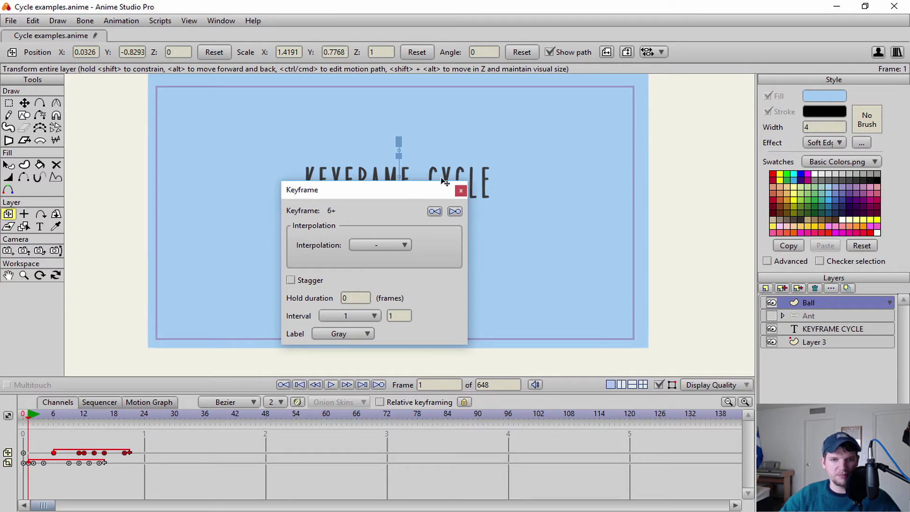
- Close the keyframe settings, play and stop the offset bounce, then undo the keyframe shift
left_click(460, 191)
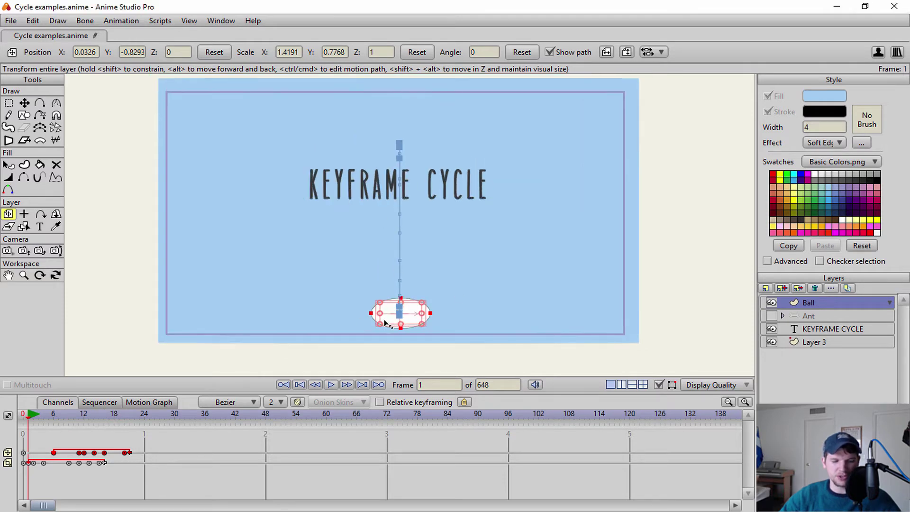
left_click(333, 386)
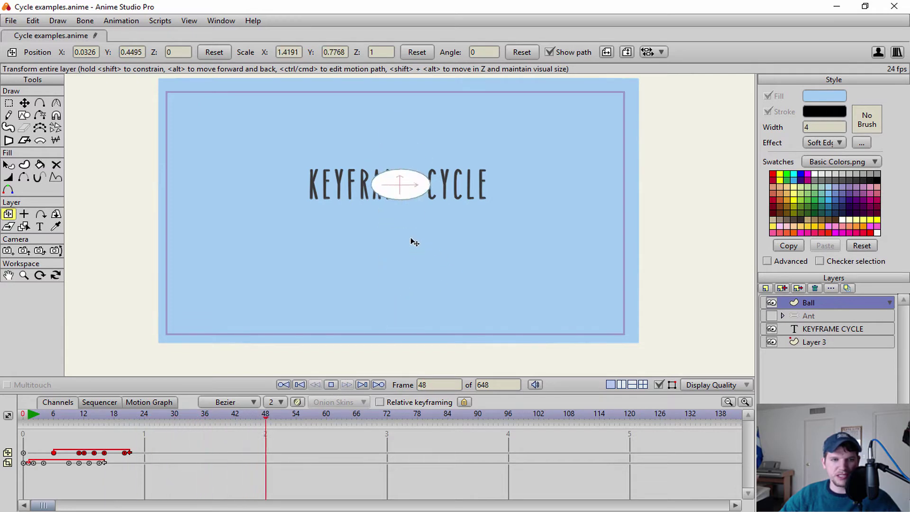
left_click(331, 385)
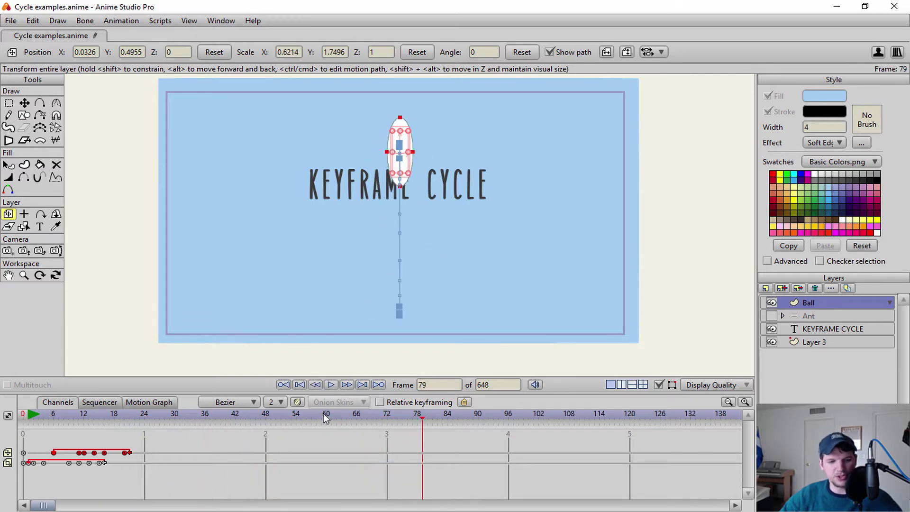
key("ctrl+z")
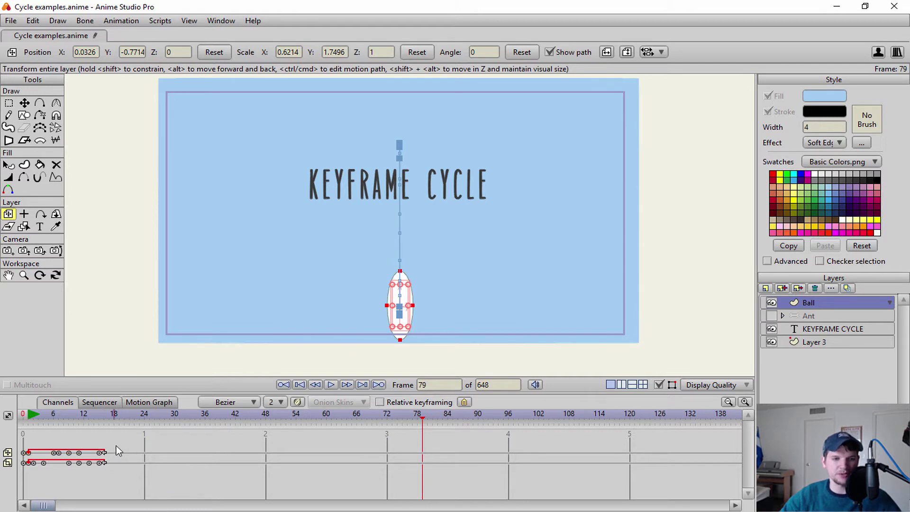
- Switch the last keyframe's cycle to Absolute so it returns to an exact frame
right_click(104, 462)
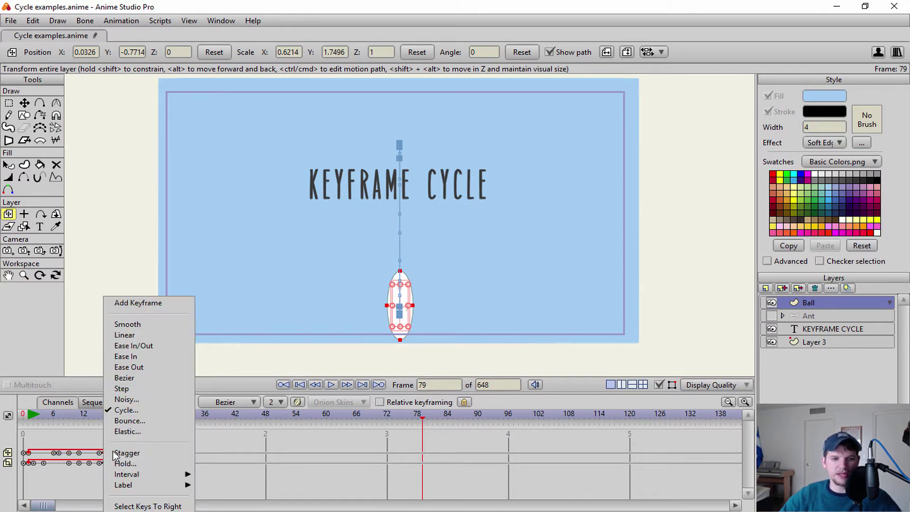
left_click(156, 412)
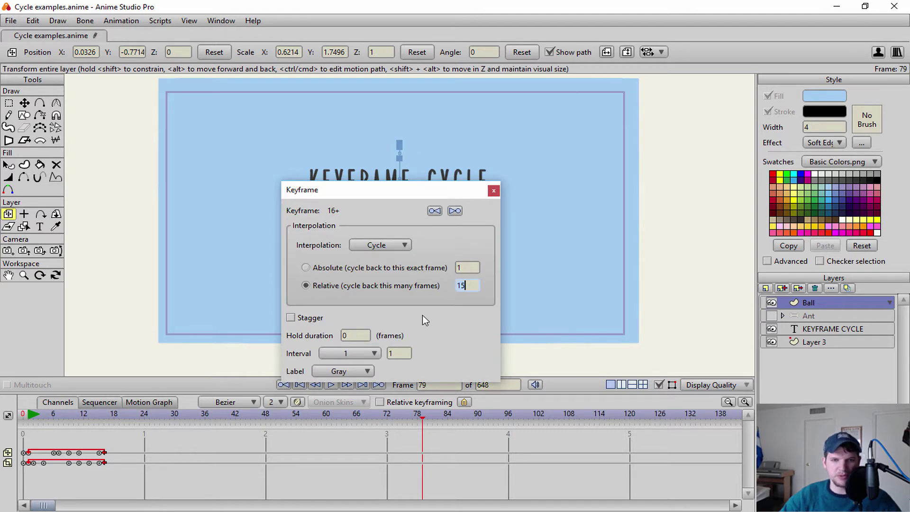
left_click(306, 268)
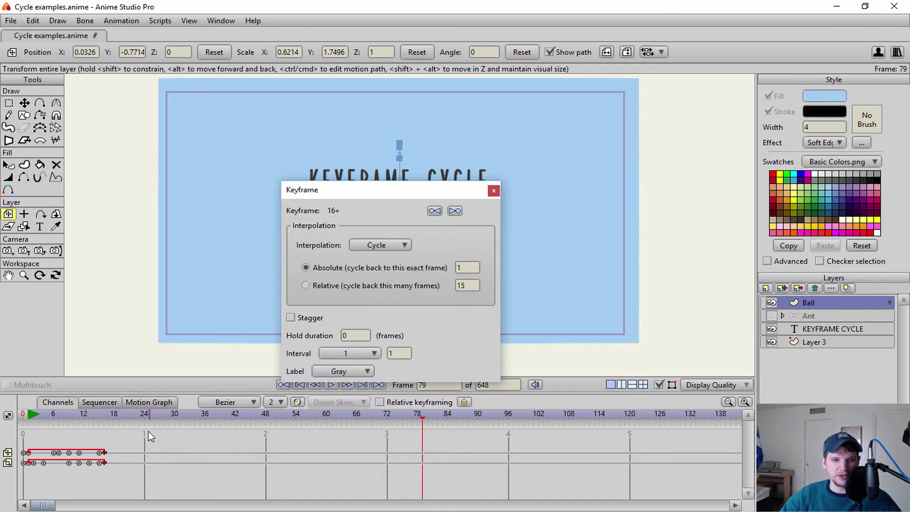
- Move all Ball keyframes to frames 57–72, close the settings, and play the bounce from frame 0
left_click_drag(145, 437, 28, 497)
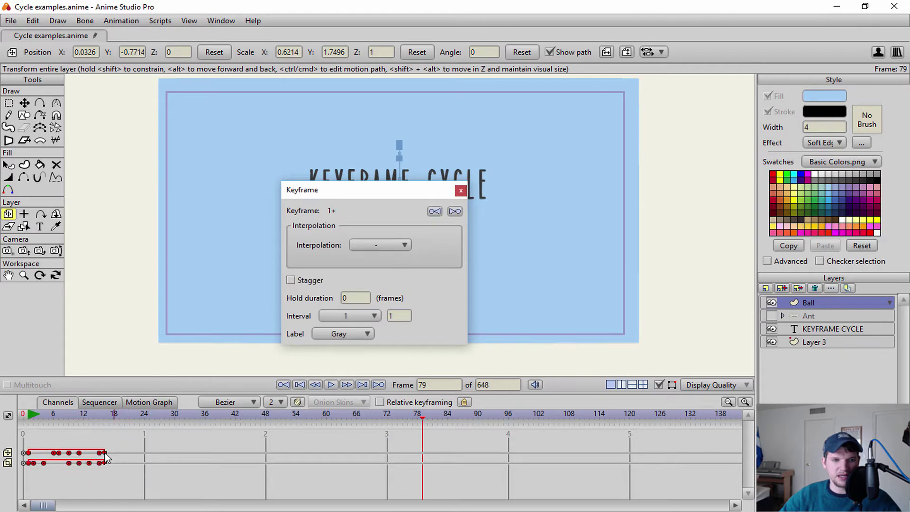
left_click_drag(105, 457, 388, 453)
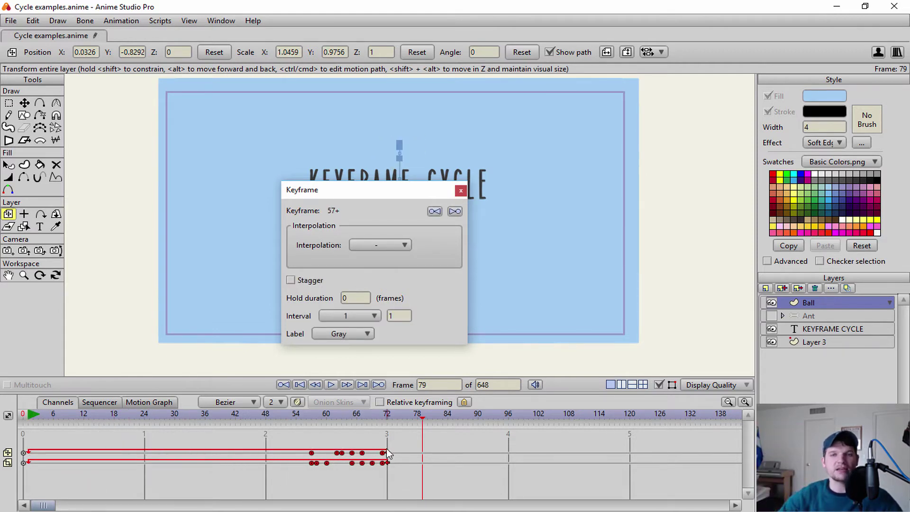
left_click(460, 190)
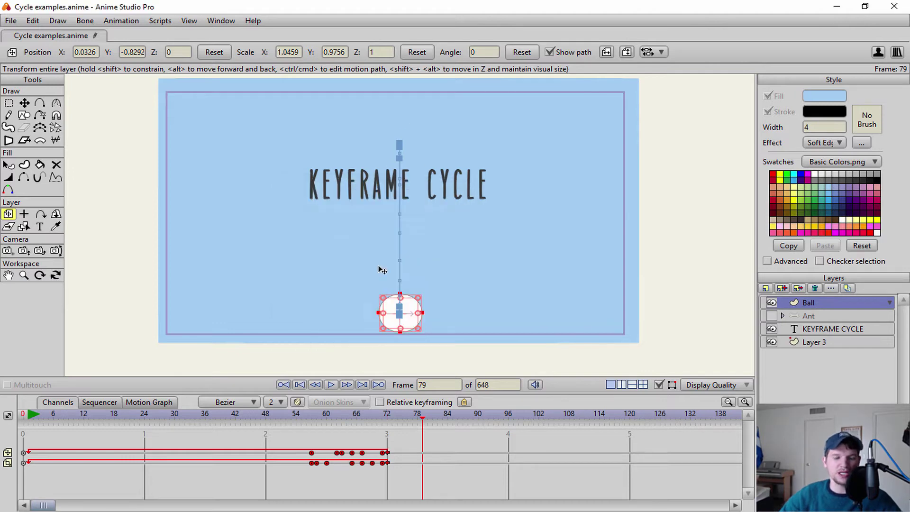
left_click(305, 385)
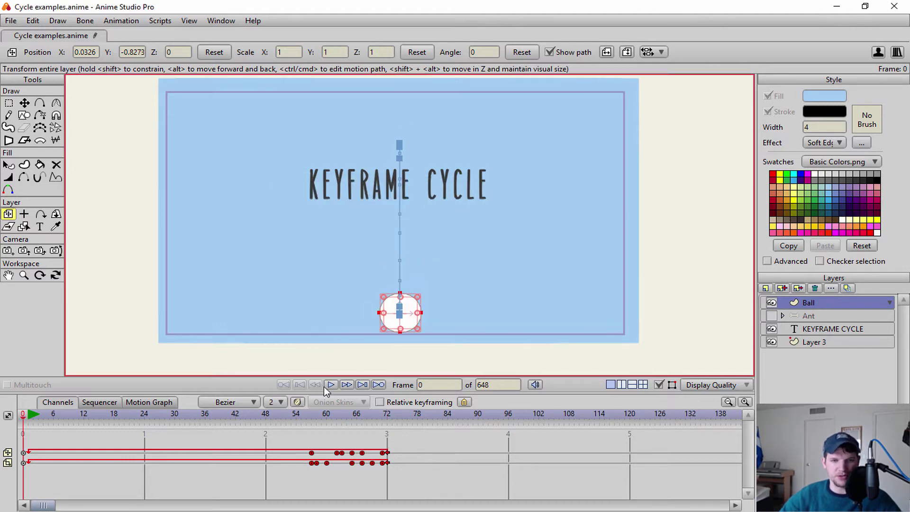
left_click(332, 385)
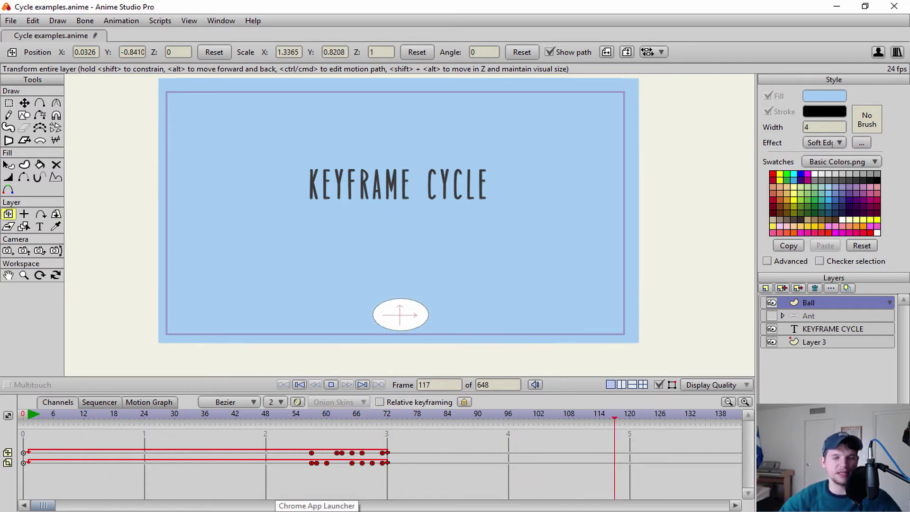
left_click(331, 385)
left_click(299, 385)
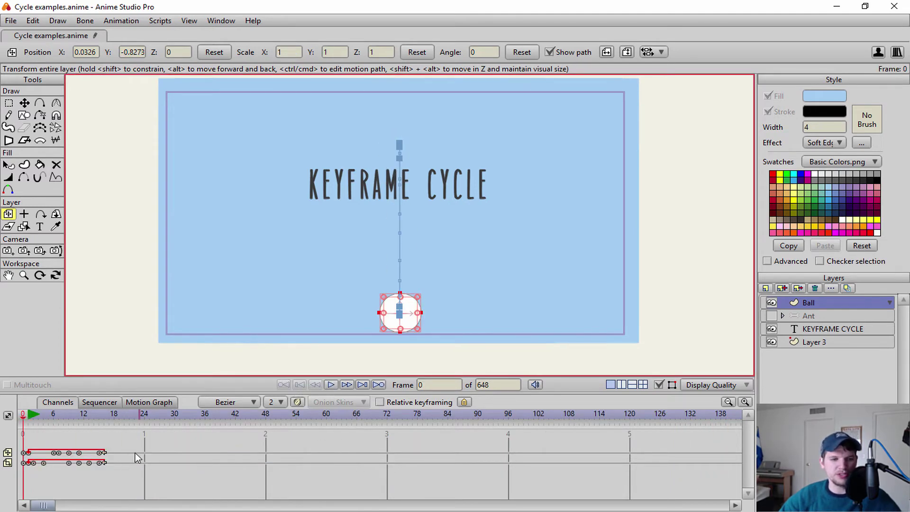
- Set the last keyframe's cycle to Relative 15 frames with a hold duration of 50
right_click(106, 465)
left_click(150, 412)
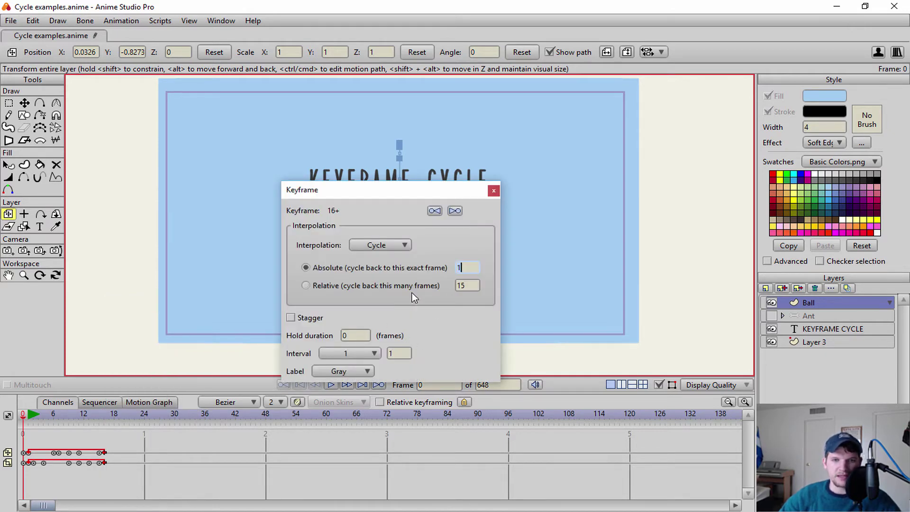
left_click(306, 285)
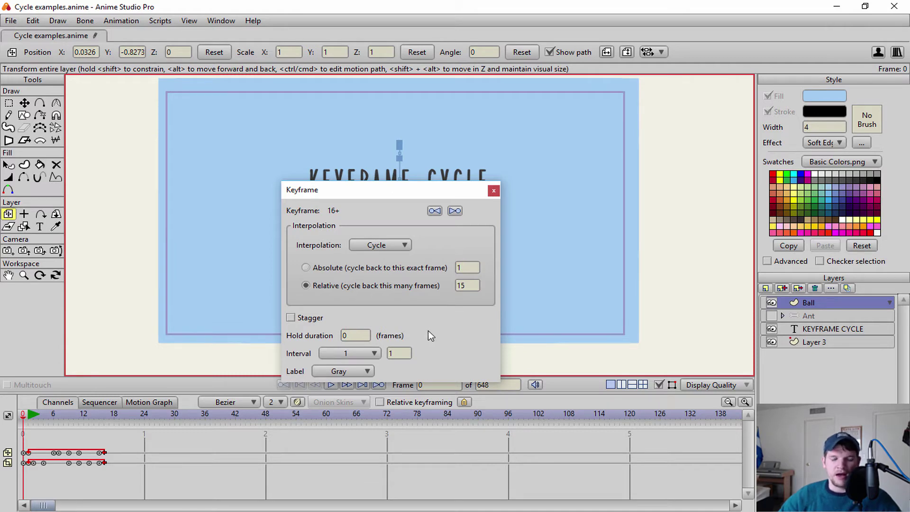
left_click(356, 335)
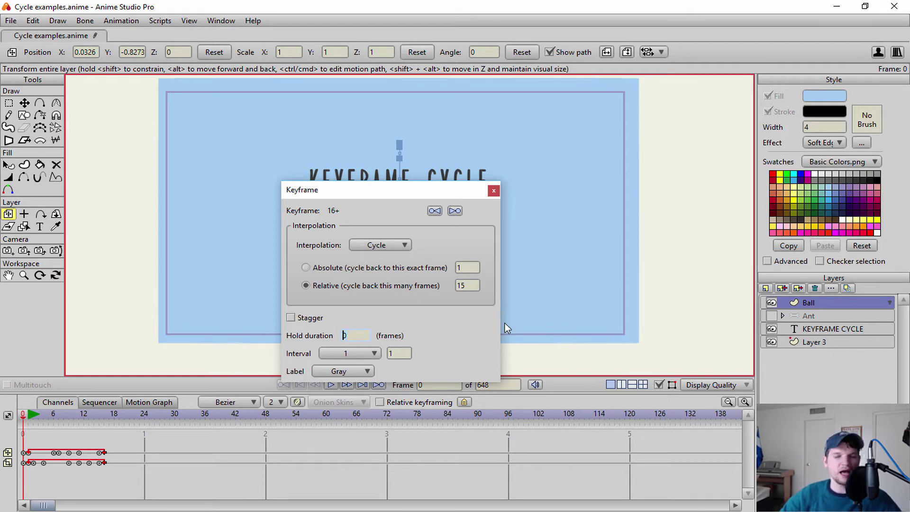
type("50")
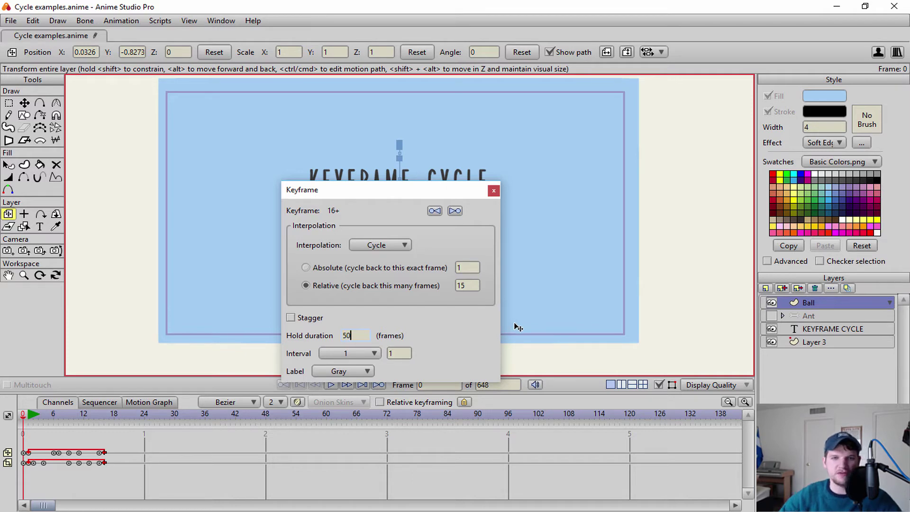
left_click(493, 191)
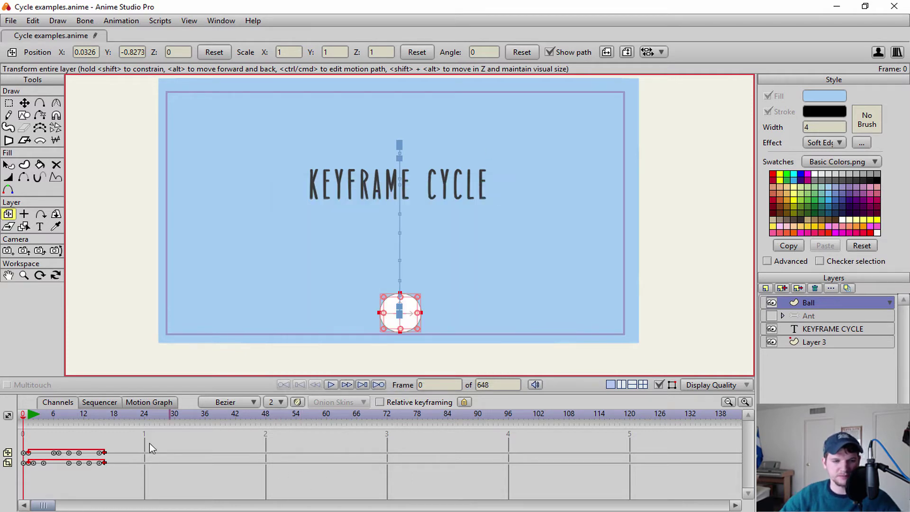
- Scrub the first bounce from frame 1, then play, stop and rewind to frame 0
left_click(27, 417)
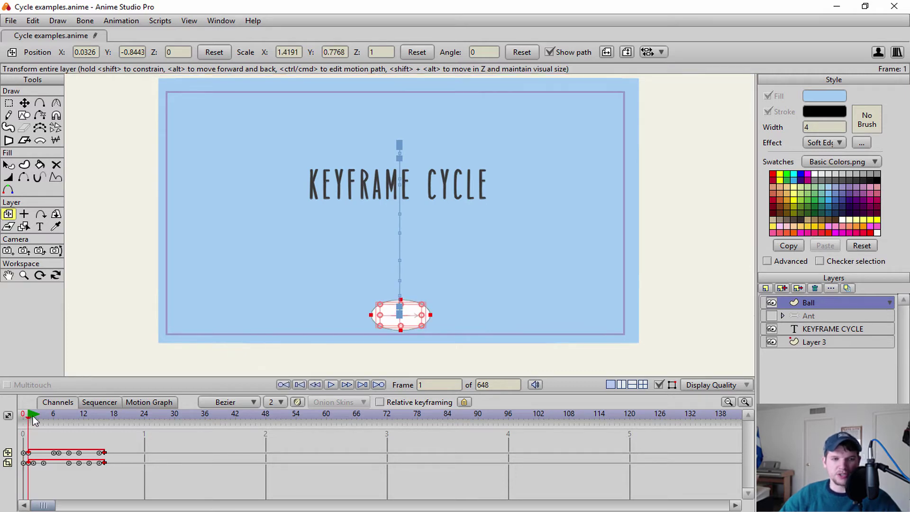
left_click_drag(35, 416, 114, 461)
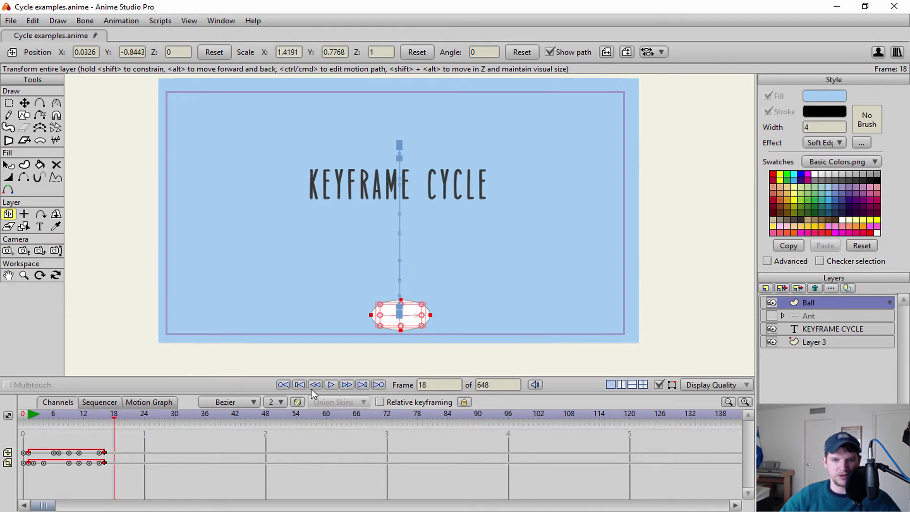
left_click(332, 386)
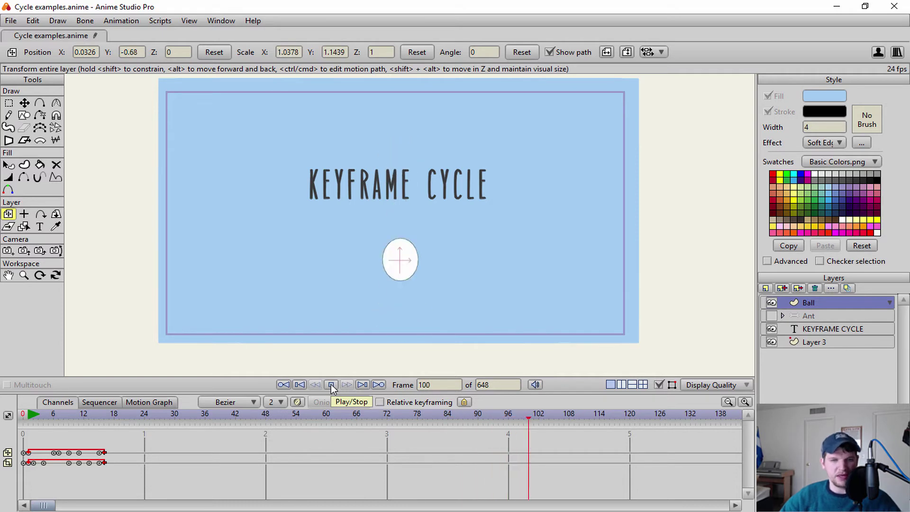
left_click(331, 385)
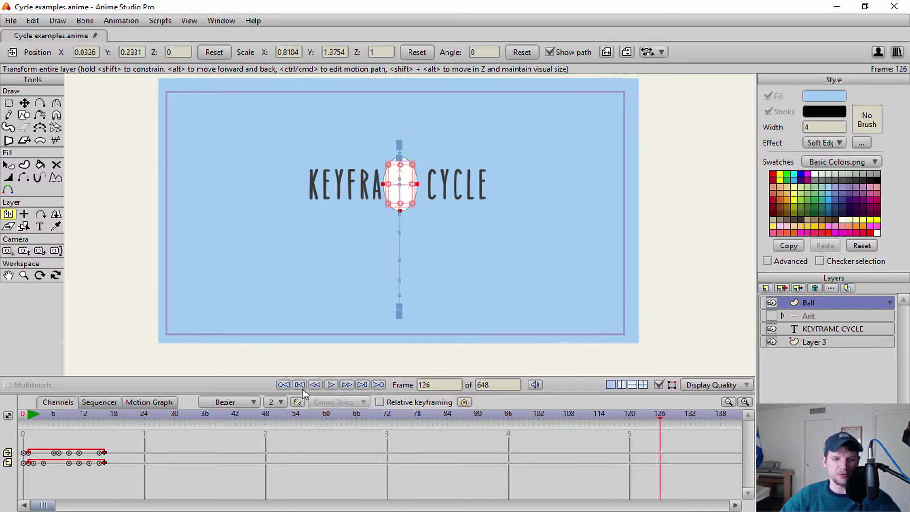
left_click(301, 386)
- Give the Cycle keyframe a hold duration of 0 and an interval of 2, then close its settings
double_click(103, 452)
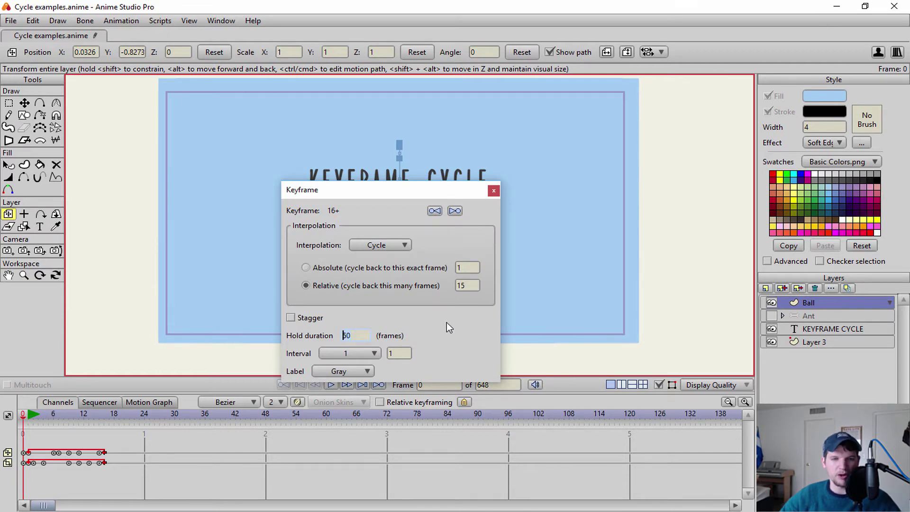
type("0")
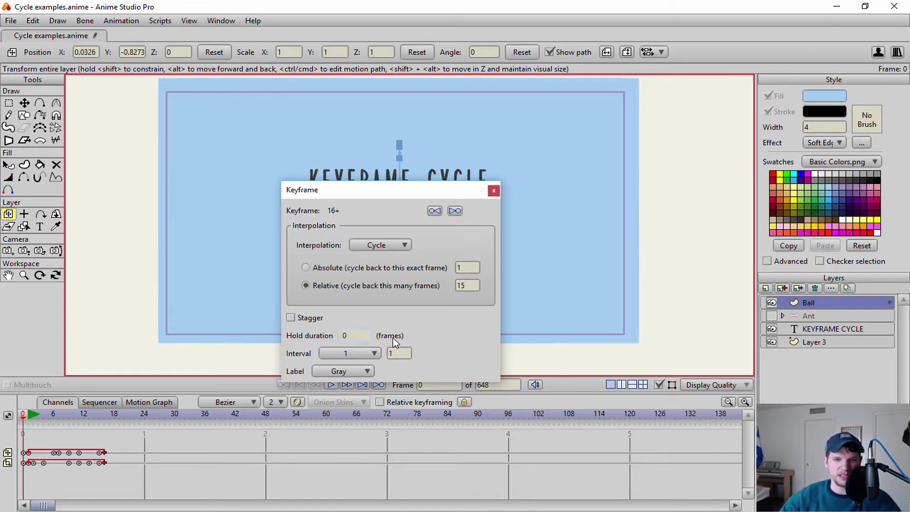
left_click(374, 355)
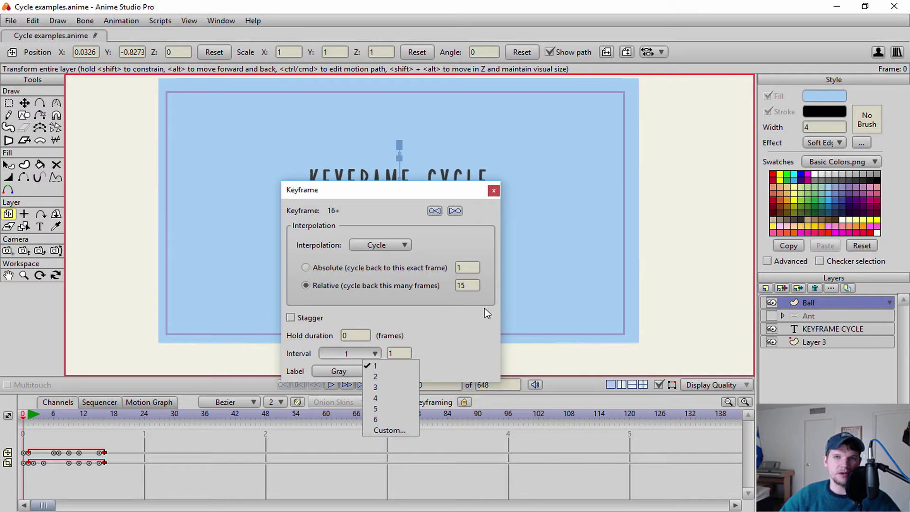
left_click(478, 327)
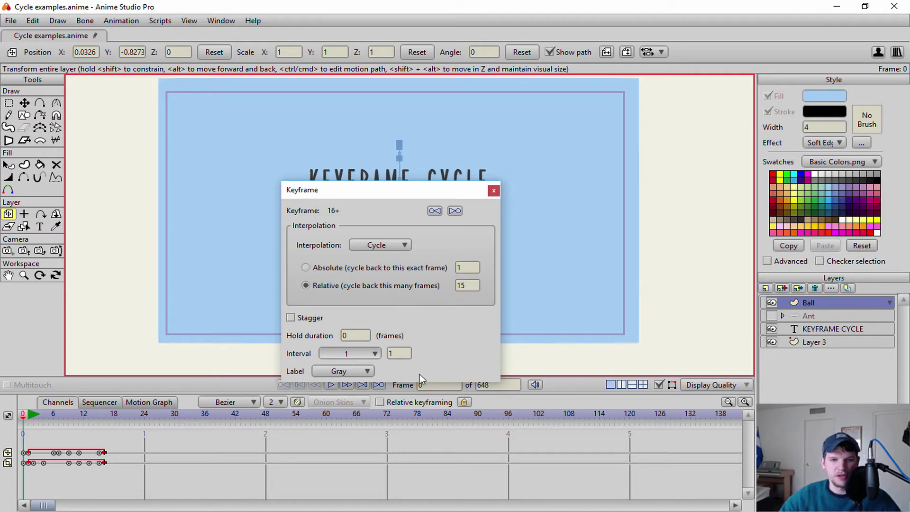
left_click(369, 352)
left_click(370, 377)
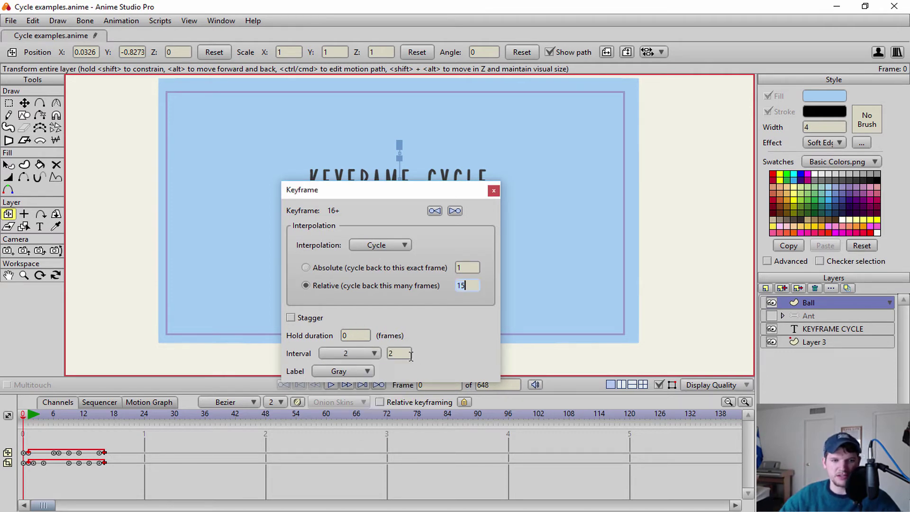
left_click(494, 191)
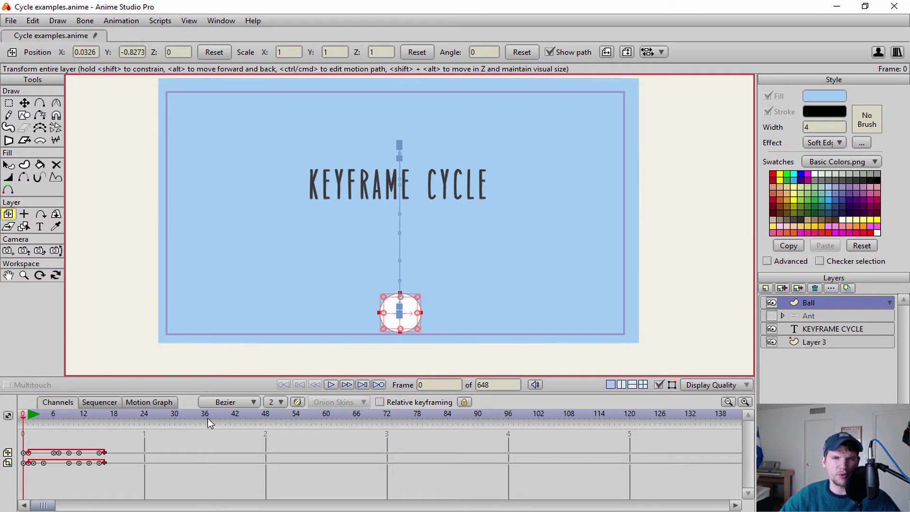
- Preview the stepped bounce, playing it twice from the start
left_click(331, 385)
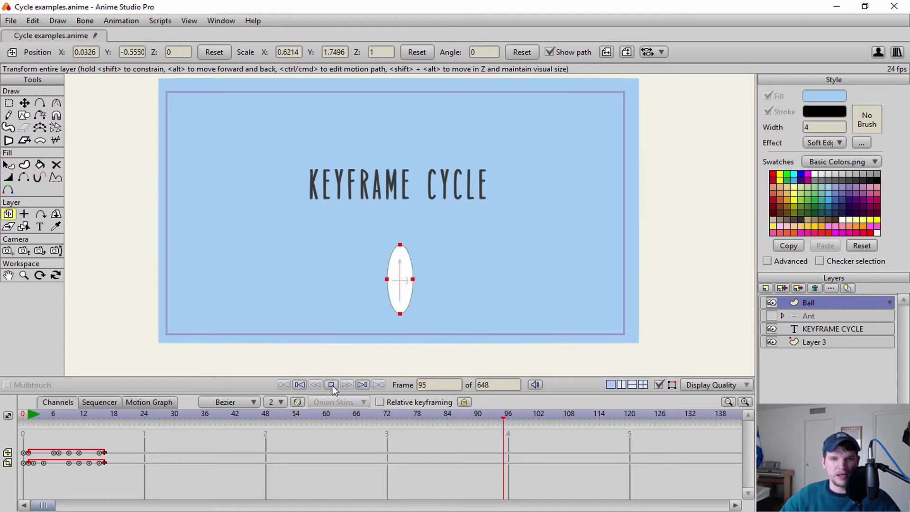
left_click(332, 385)
left_click(303, 385)
left_click(331, 385)
left_click(331, 384)
- Select all the Ball layer's keyframes and set their interval to 1
left_click(33, 417)
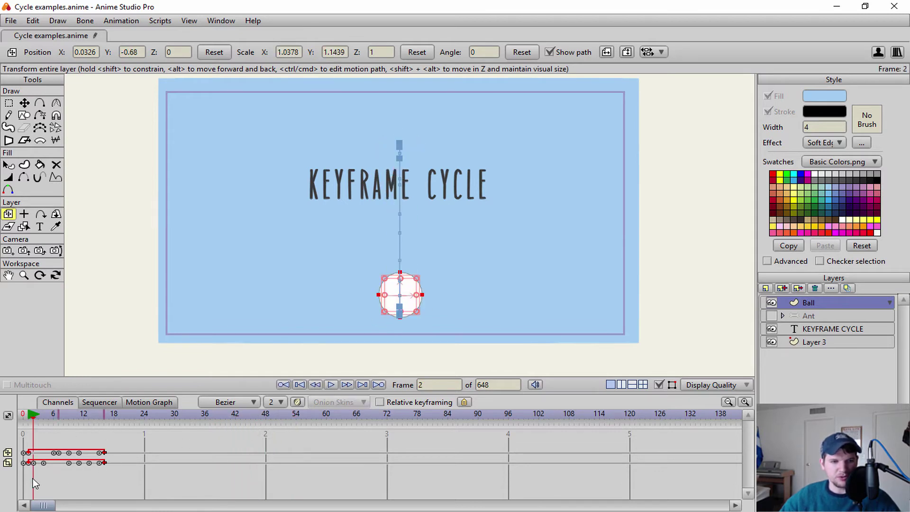
left_click_drag(130, 453, 24, 481)
left_click(279, 402)
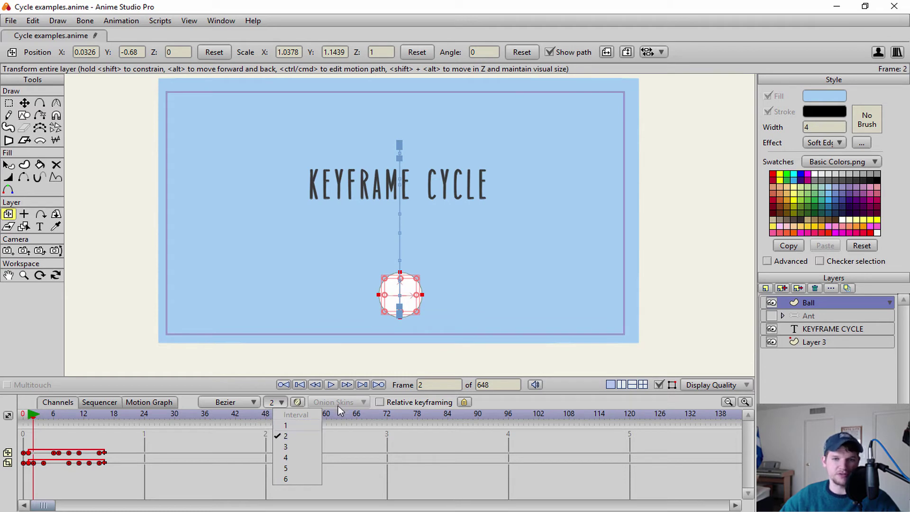
left_click(284, 425)
- Play the retimed bounce to check it, stopping at frame 36, then deselect the keyframes
left_click(331, 386)
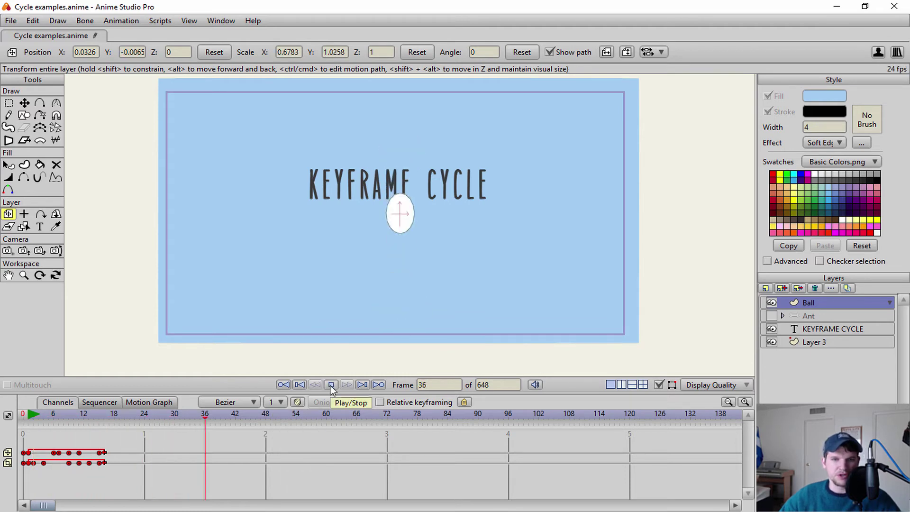
left_click(304, 389)
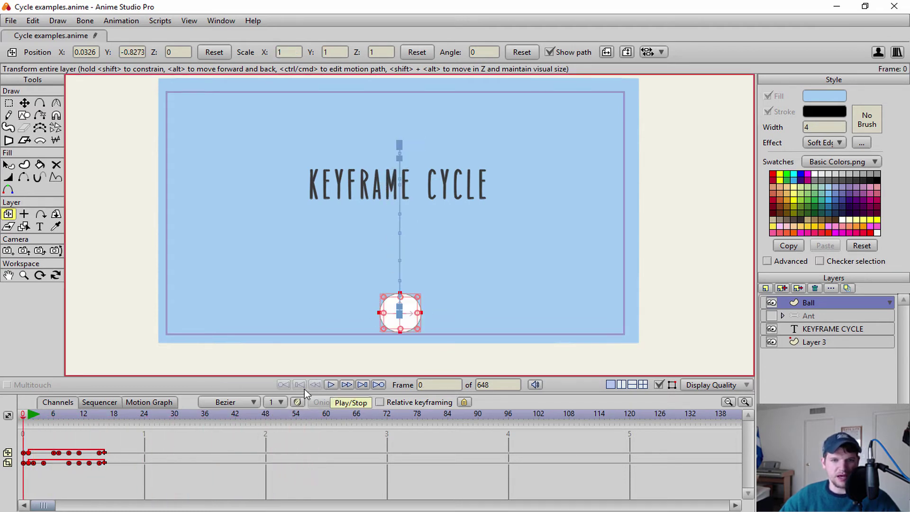
left_click(335, 385)
left_click(335, 385)
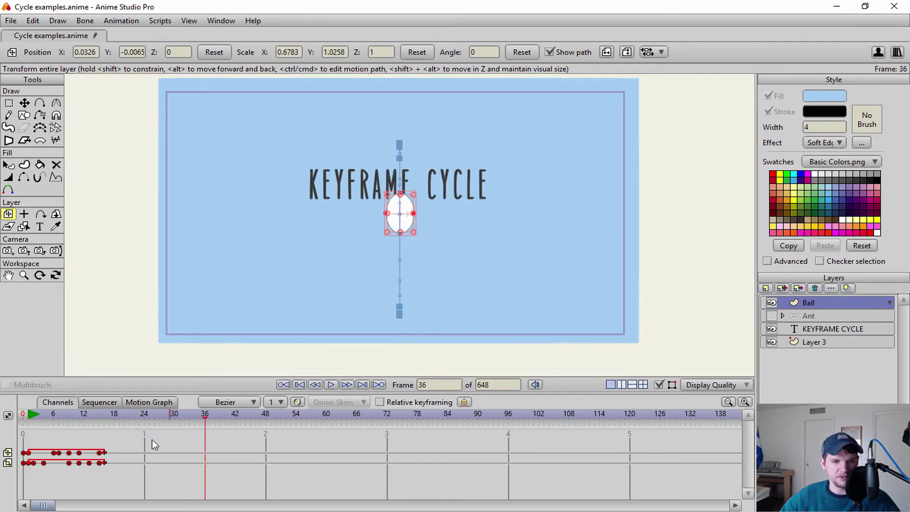
left_click(111, 442)
- Give the cycle keyframe an interval of 1 and a Blue label, then close its settings
right_click(107, 465)
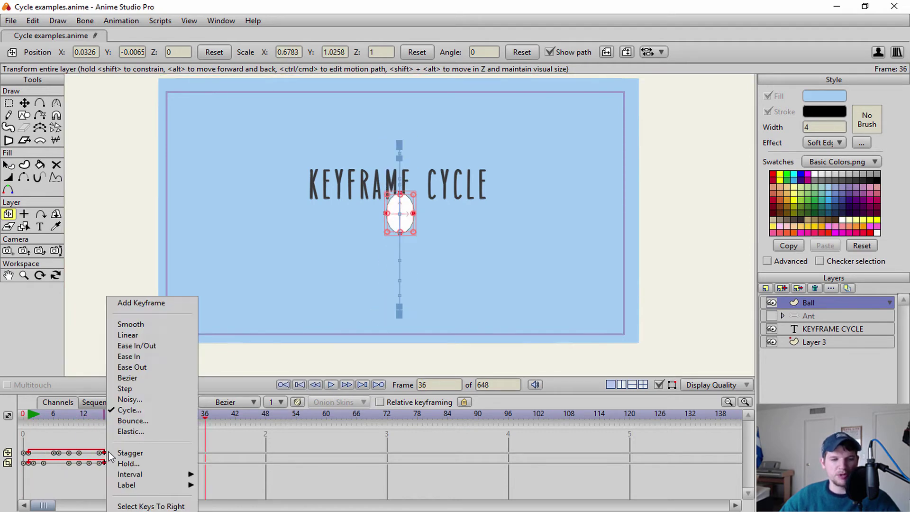
left_click(160, 413)
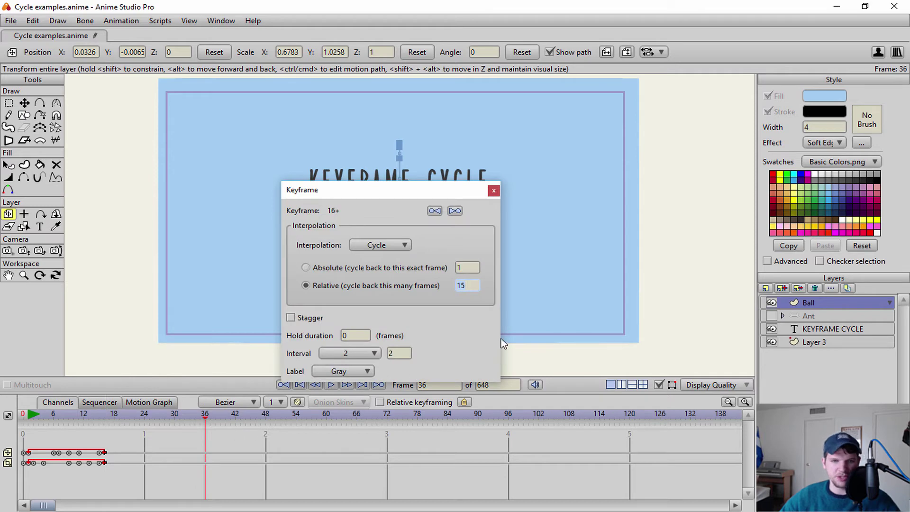
left_click(375, 353)
left_click(393, 366)
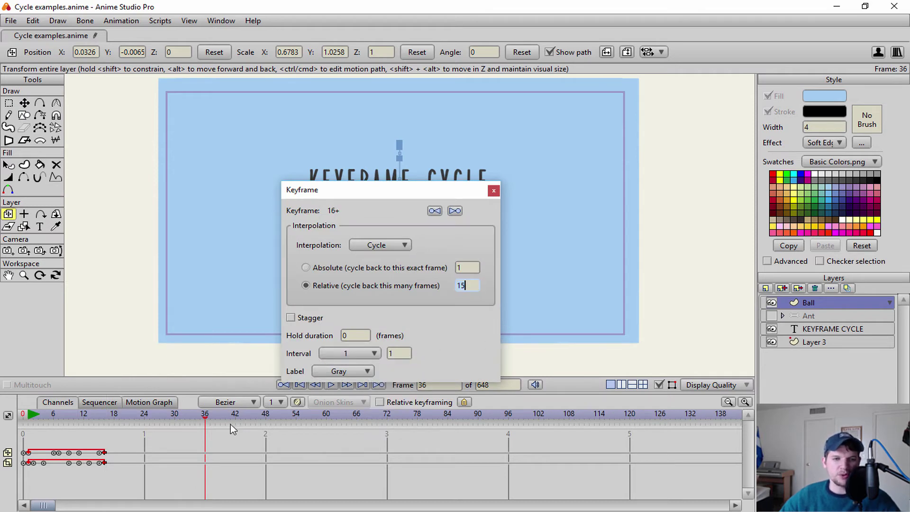
left_click(361, 375)
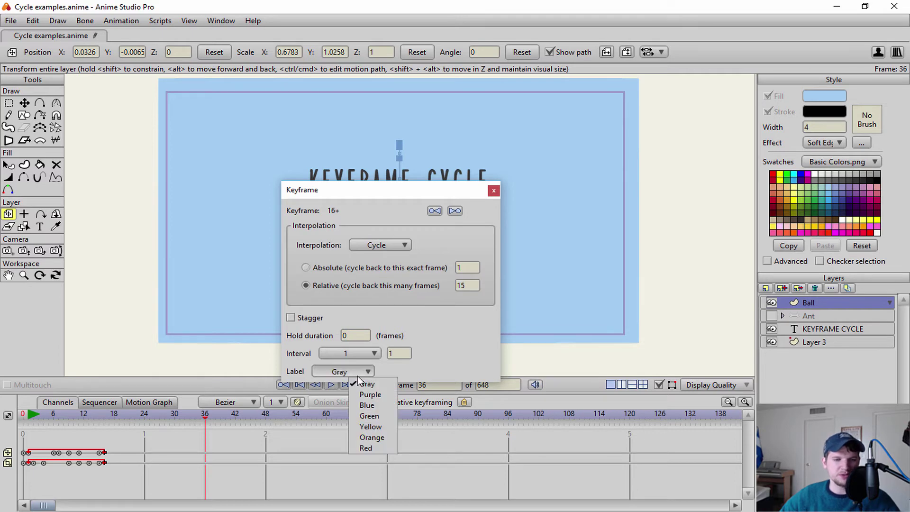
left_click(368, 406)
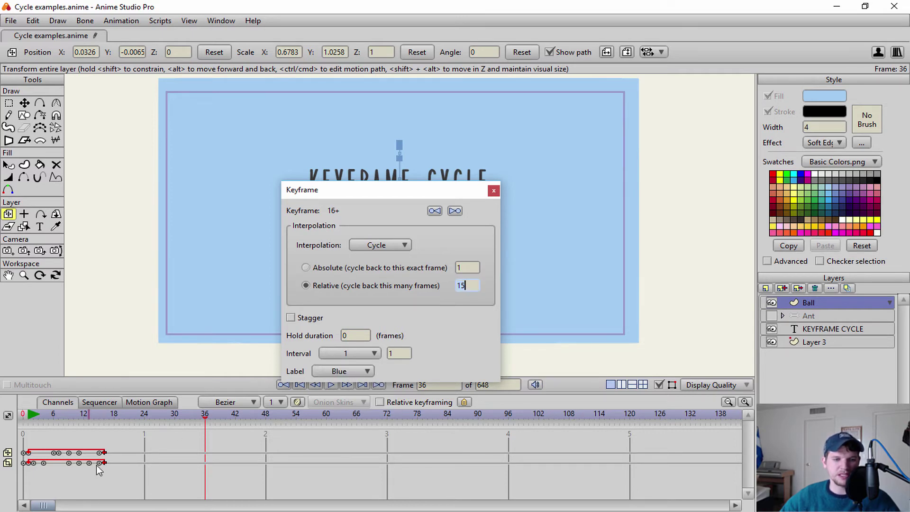
left_click(493, 191)
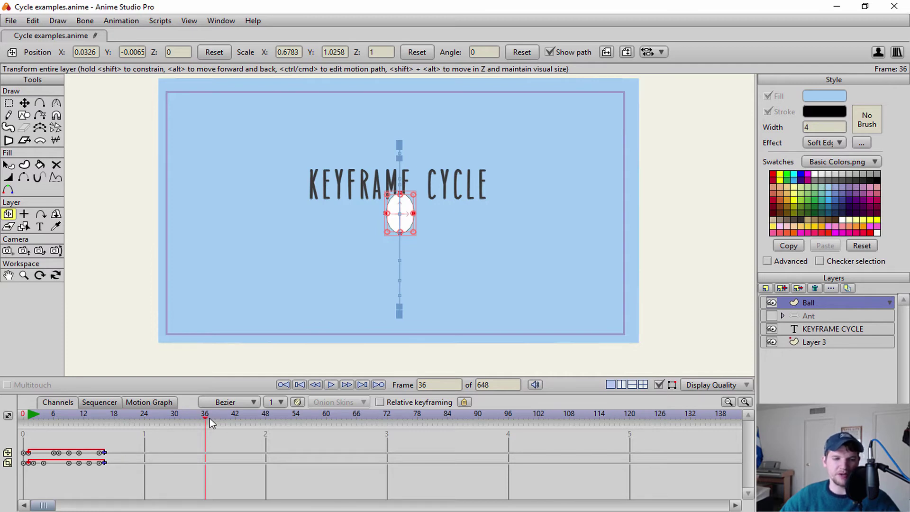
left_click_drag(203, 420, 104, 419)
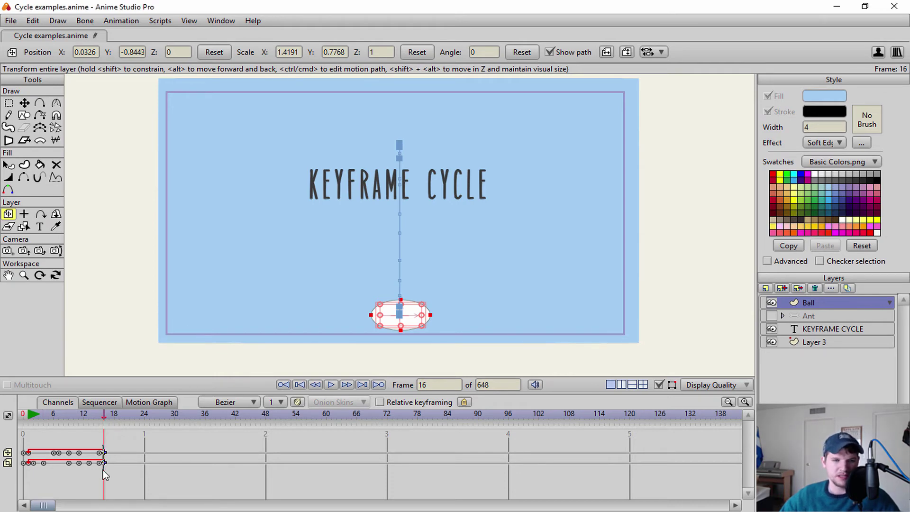
right_click(104, 457)
left_click(141, 412)
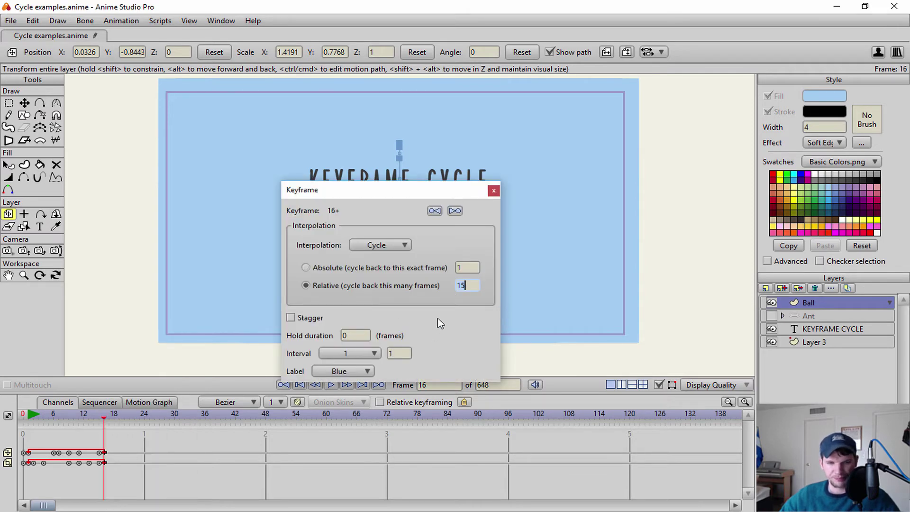
left_click(491, 193)
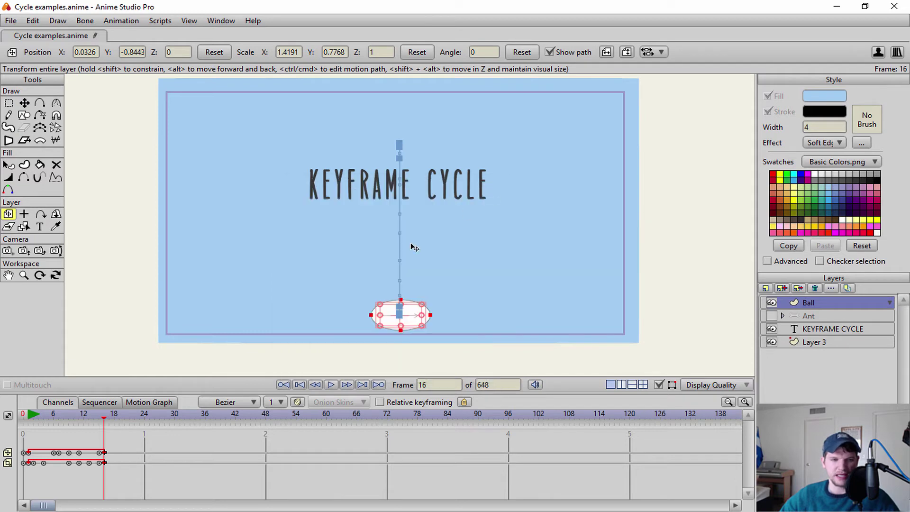
left_click(26, 418)
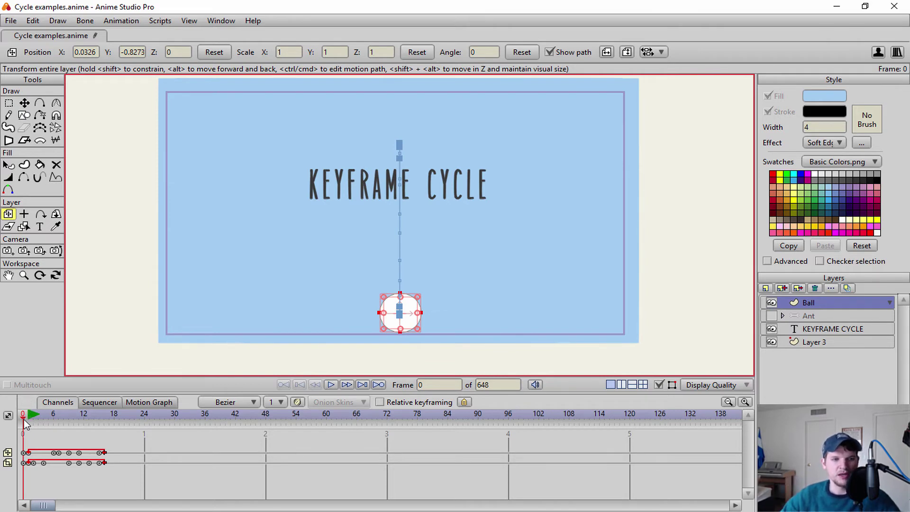
left_click(27, 421)
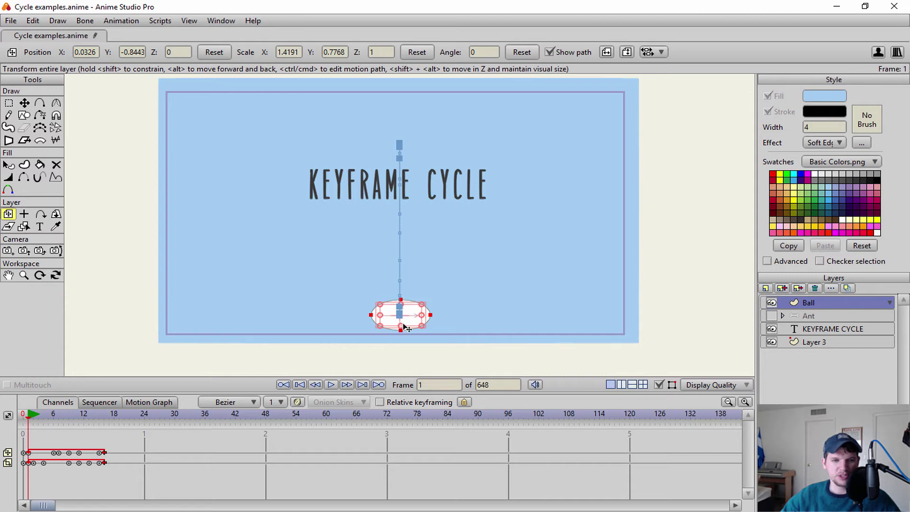
left_click(104, 413)
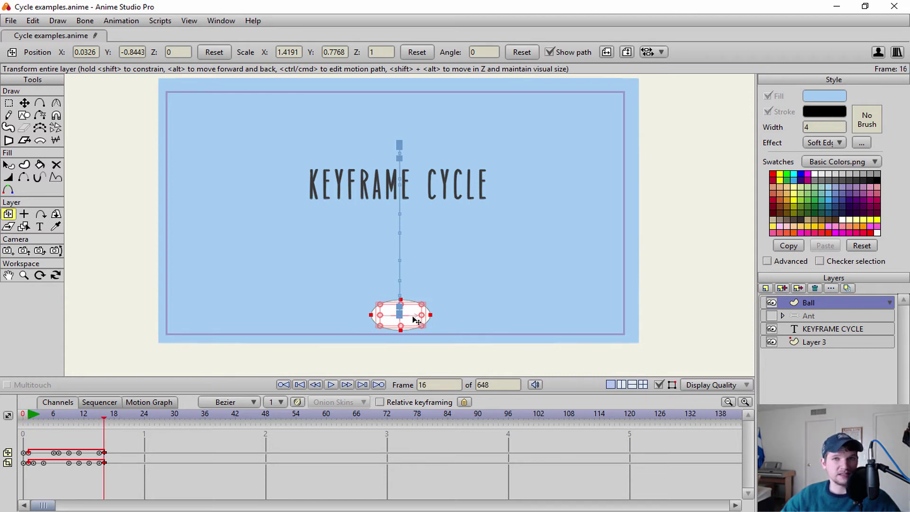
- Check frames 1, 7, 11 and 15, move the frame-15 scale keyframe to frame 14, and rescrub
left_click(28, 416)
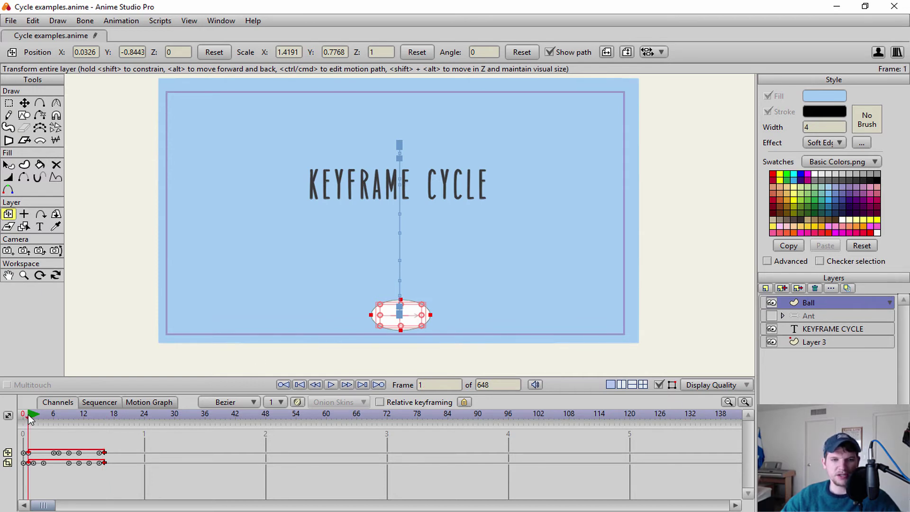
left_click_drag(29, 417, 61, 415)
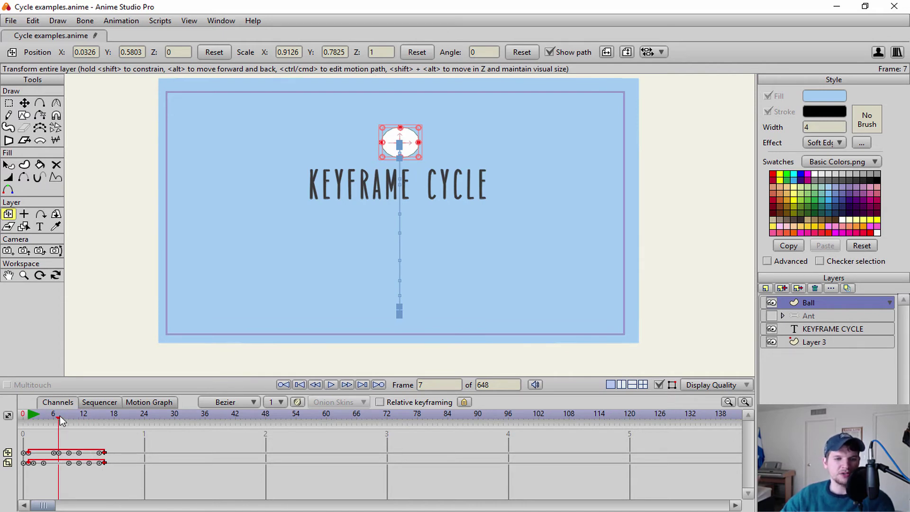
left_click_drag(61, 415, 89, 415)
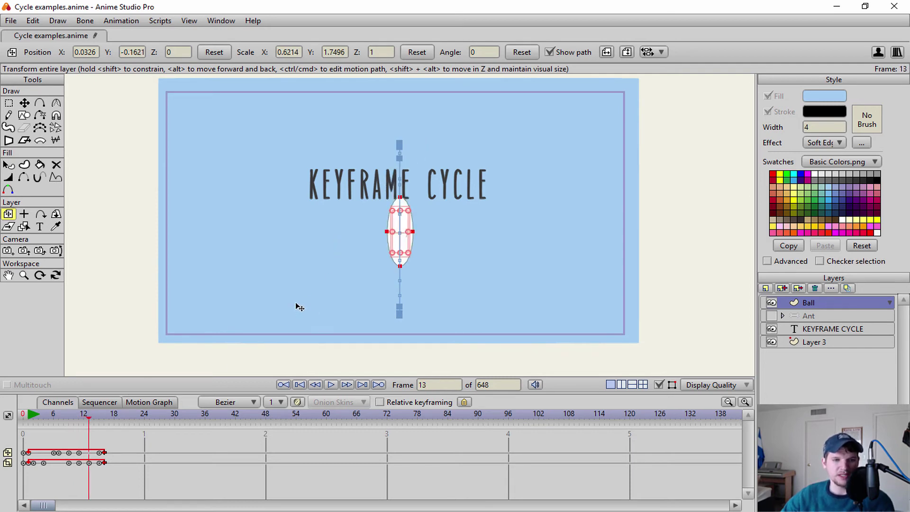
left_click_drag(93, 413, 97, 415)
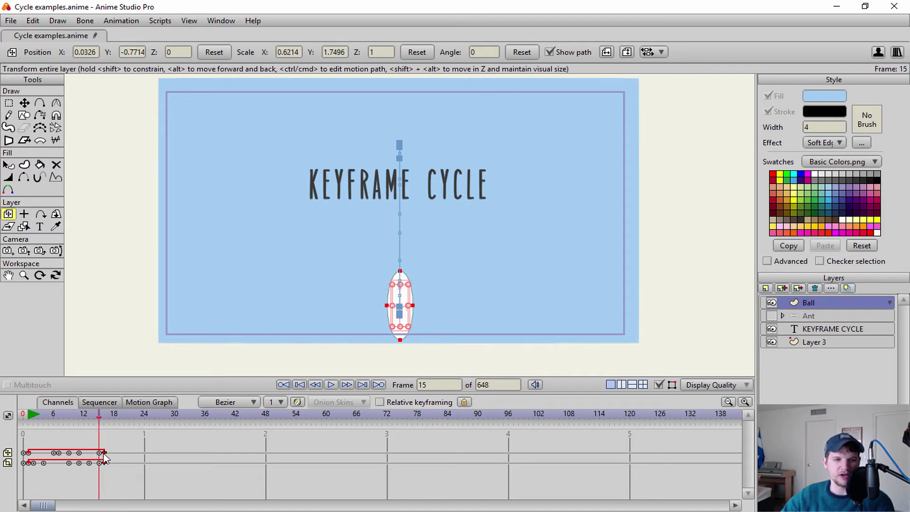
mouse_move(100, 421)
left_mouse_down()
mouse_move(22, 424)
mouse_move(98, 425)
left_mouse_up()
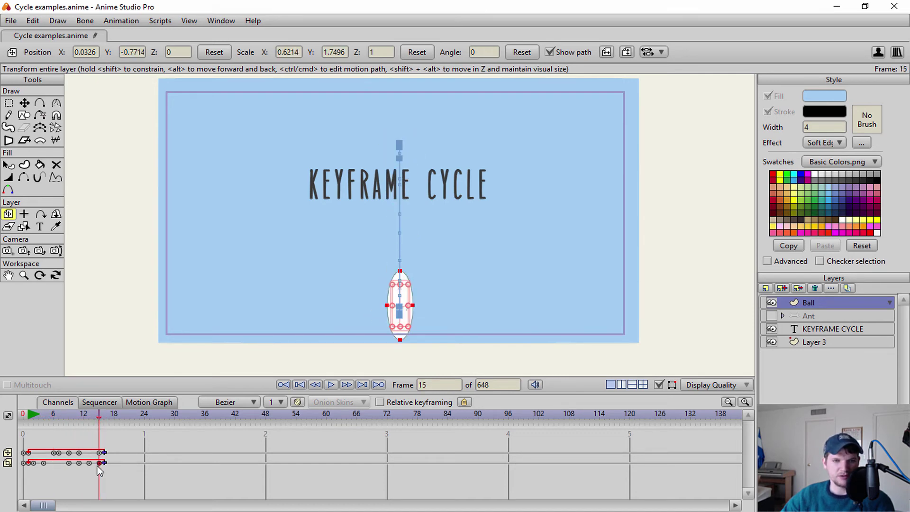
left_click_drag(97, 467, 94, 466)
left_click_drag(97, 418, 33, 435)
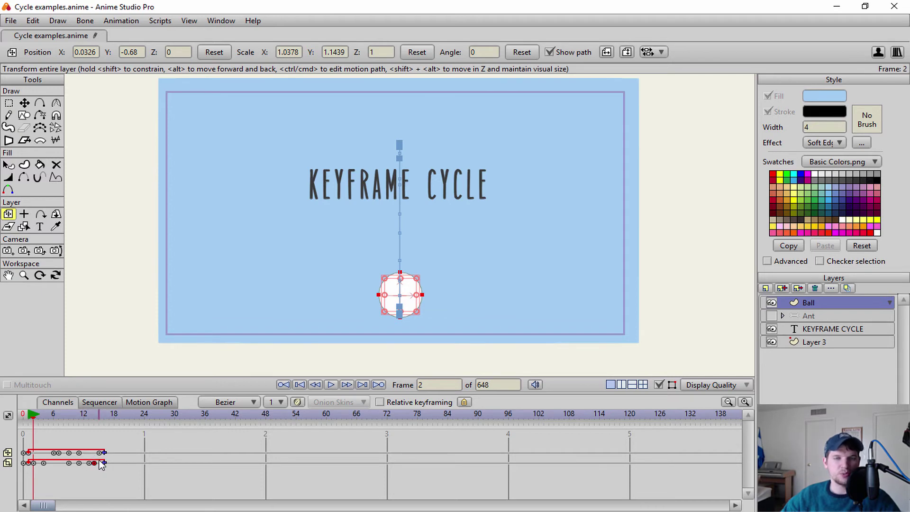
- Add a keyframe at frame 38 with the ball stretched far wider and very tall
left_click_drag(36, 421, 216, 420)
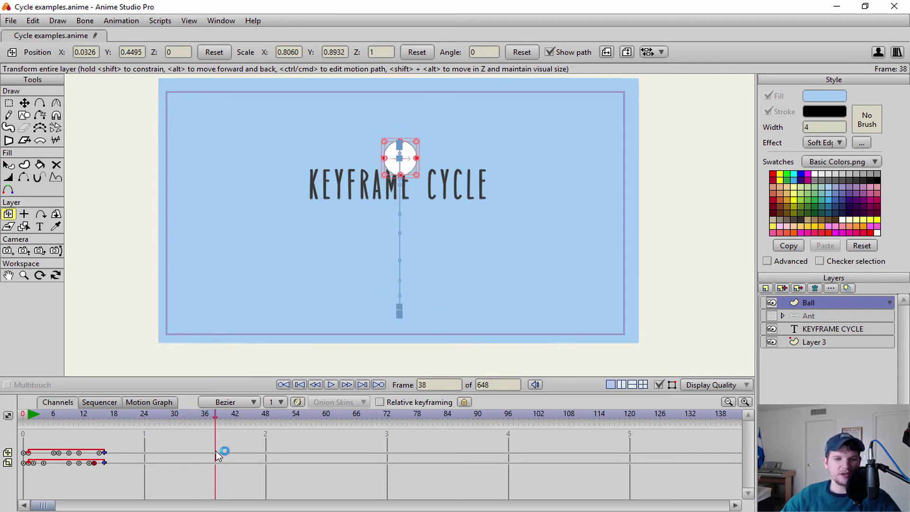
left_click(210, 454)
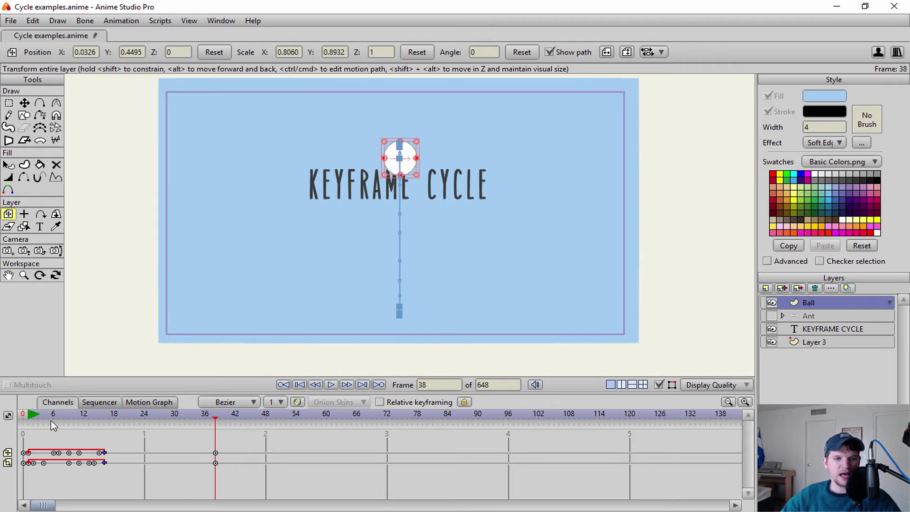
left_click(28, 416)
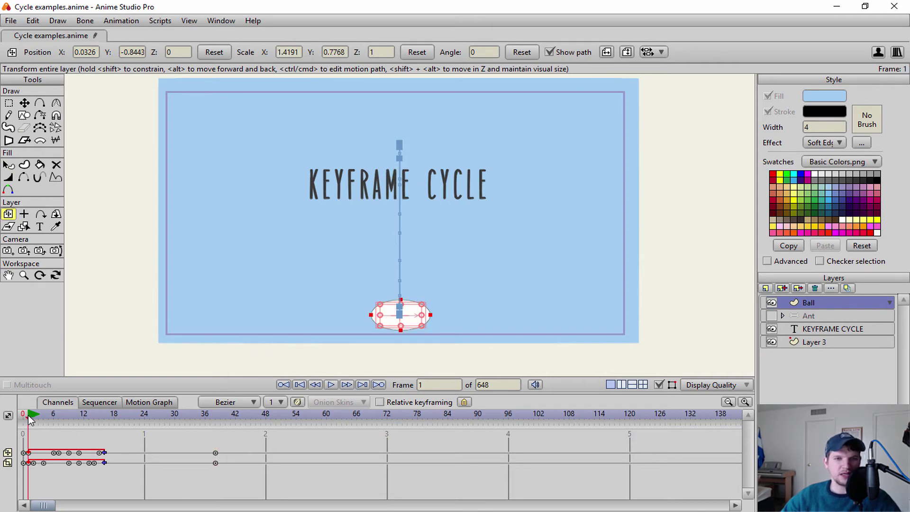
left_click_drag(29, 420, 251, 420)
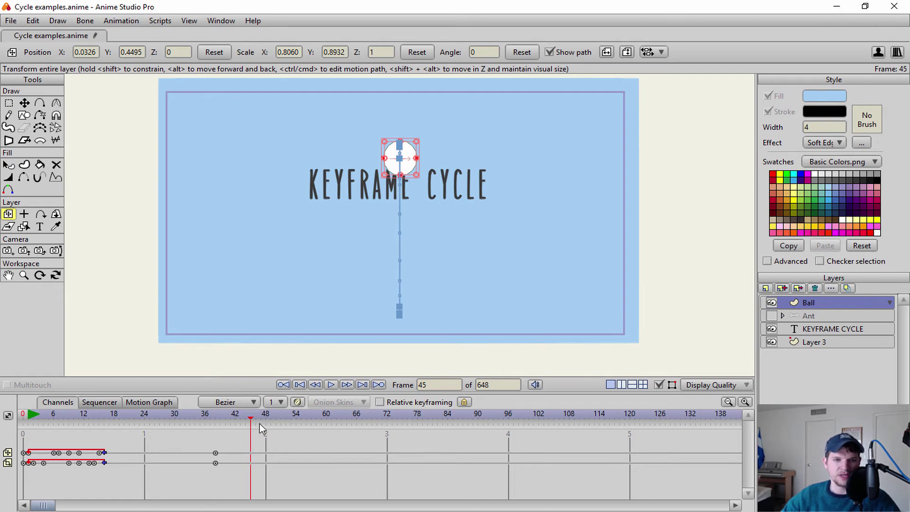
left_click_drag(251, 421, 216, 420)
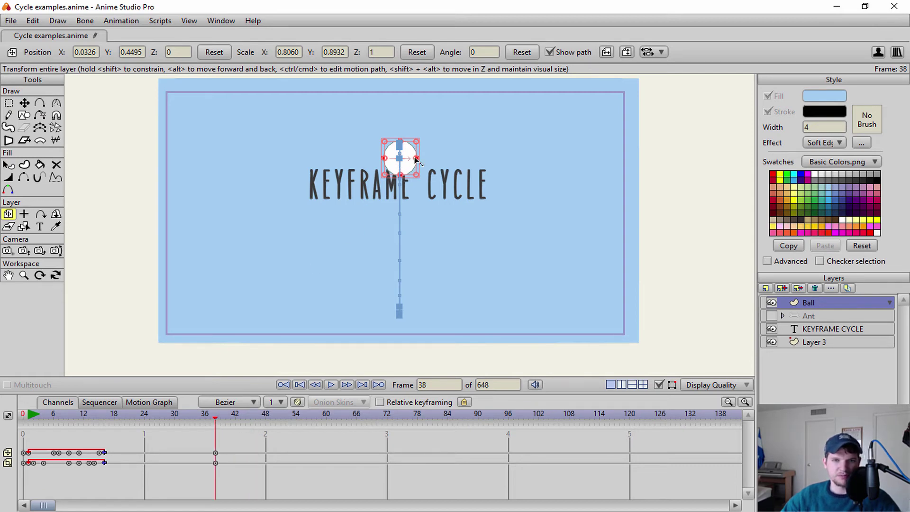
left_click_drag(416, 159, 504, 162)
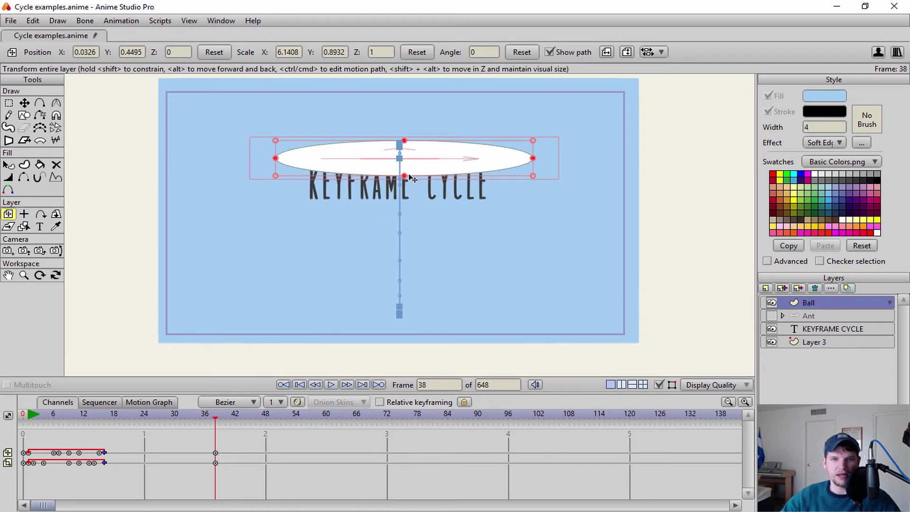
left_click_drag(405, 176, 429, 407)
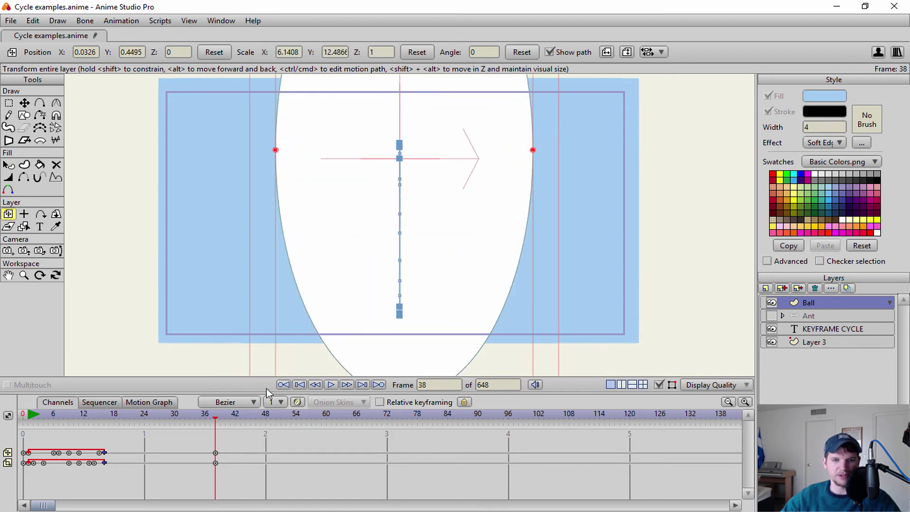
- Preview the animation, then delete the two keyframes at frame 38
left_click(299, 385)
left_click(330, 384)
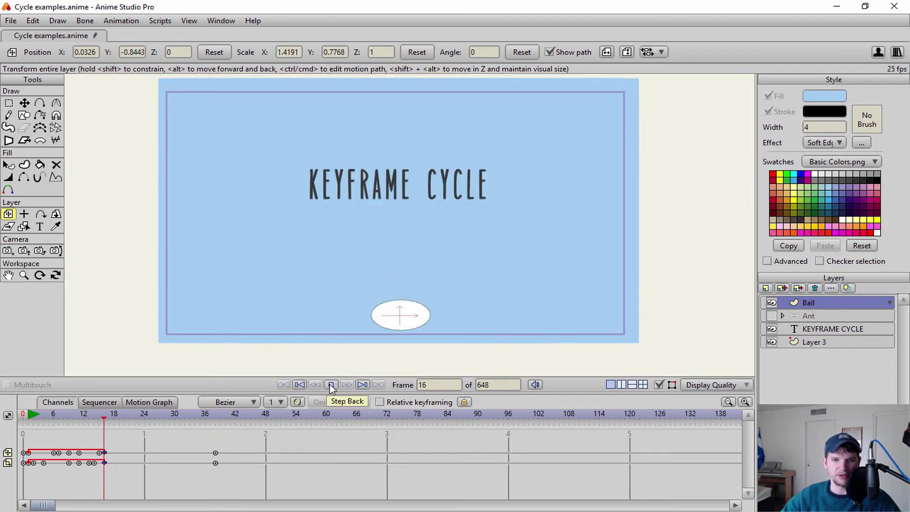
left_click(331, 385)
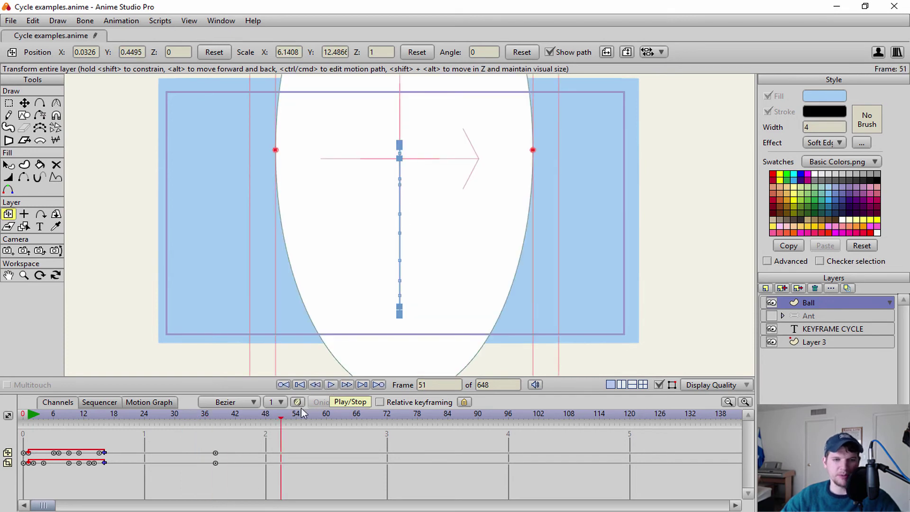
left_click_drag(211, 436, 249, 493)
key("Delete")
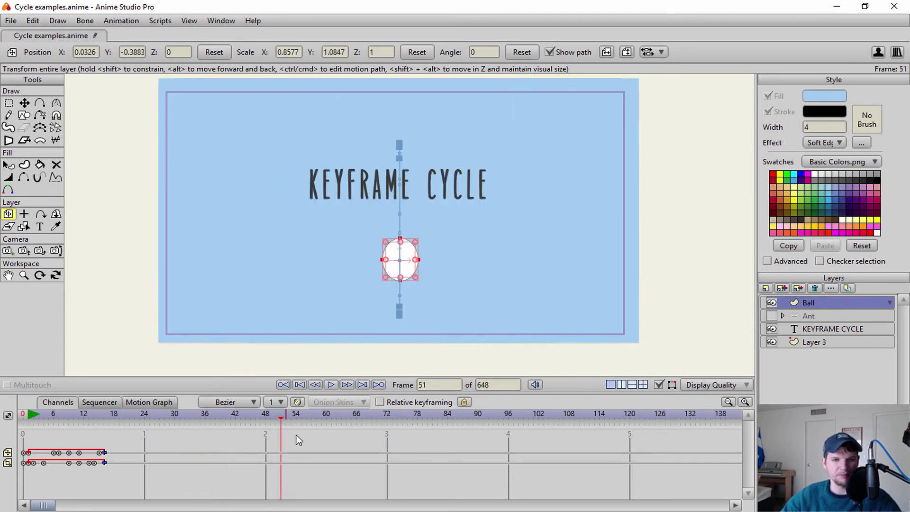
- Shift all Ball keyframes in both channels so the animation starts at frame 30
left_click(300, 385)
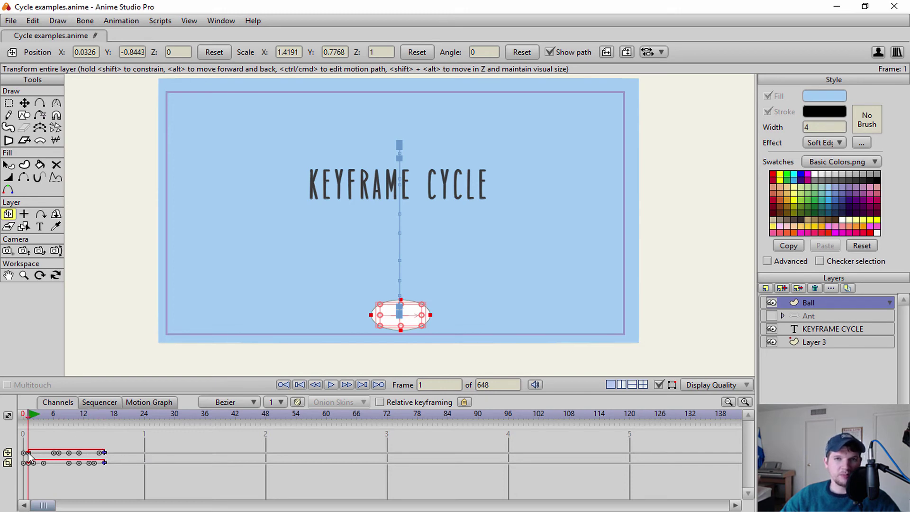
left_click_drag(141, 436, 29, 498)
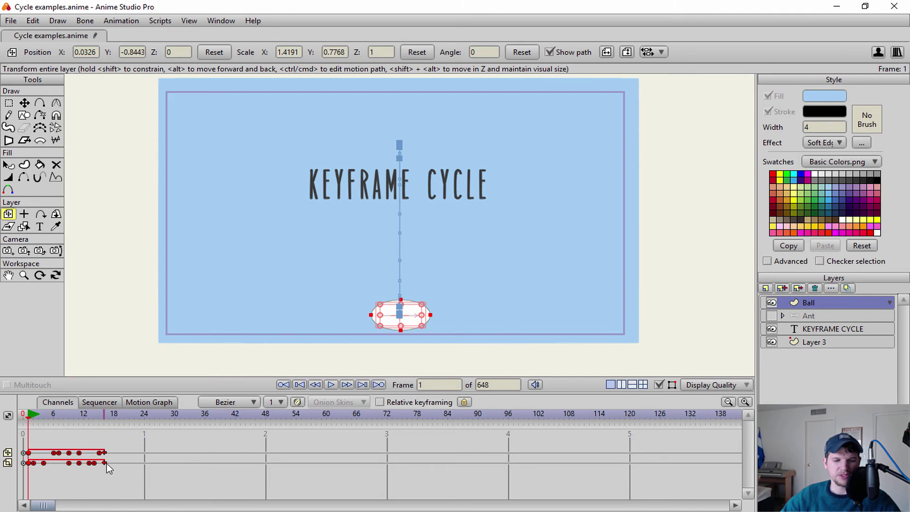
left_click_drag(111, 461, 251, 460)
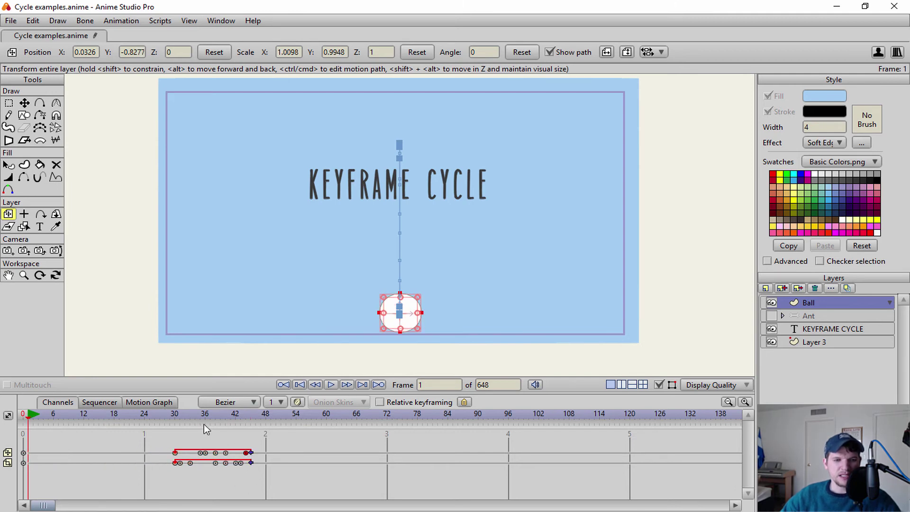
- Check frames 30, 45 and 46, and select only the frame-45 keyframes
left_click(175, 415)
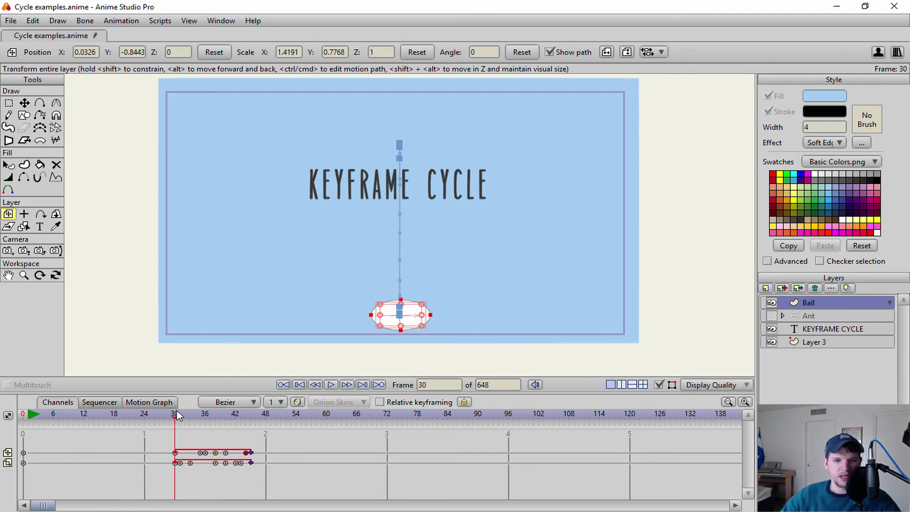
left_click(251, 414)
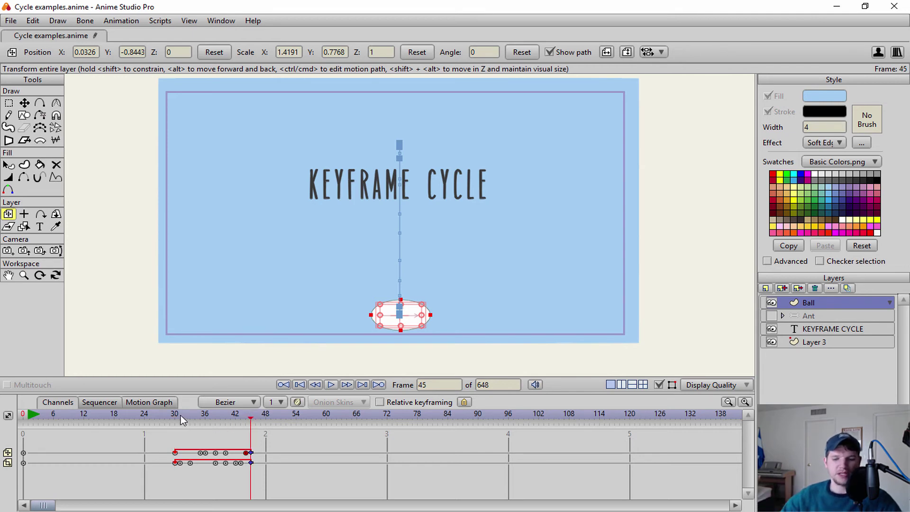
left_click(256, 444)
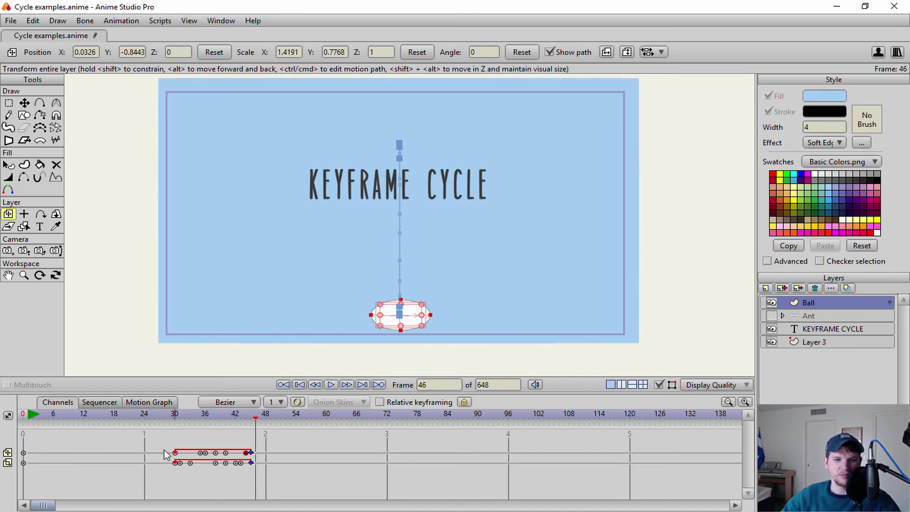
left_click_drag(177, 456, 177, 456)
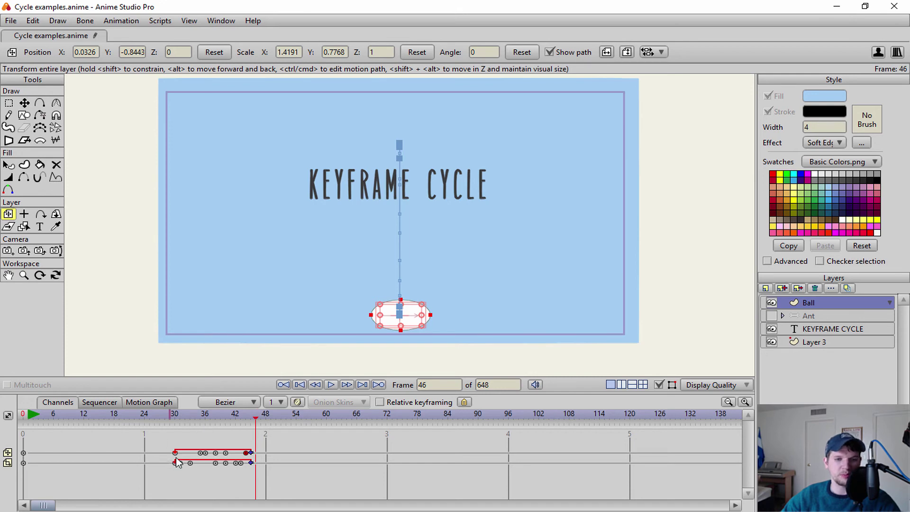
key("ctrl+Left")
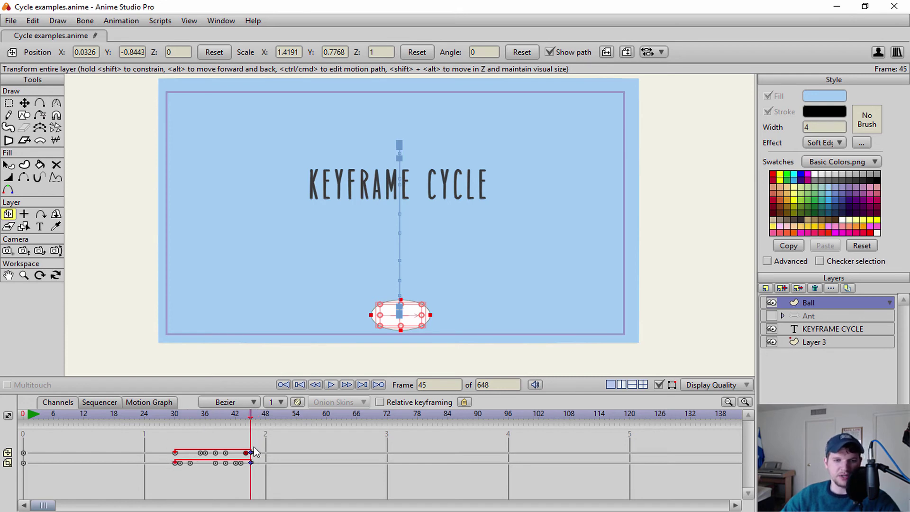
left_click(252, 457)
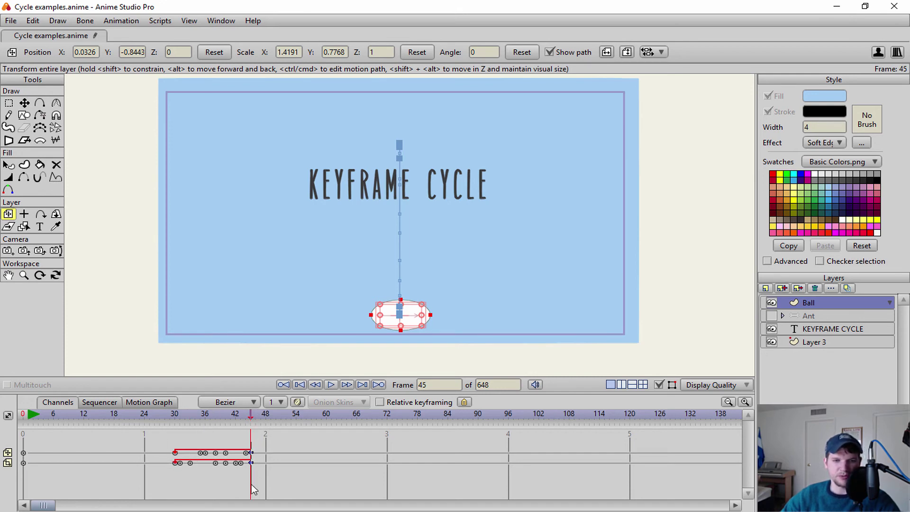
- Set the frame-45 keyframe to Cycle, looping back a relative 14 frames
right_click(252, 454)
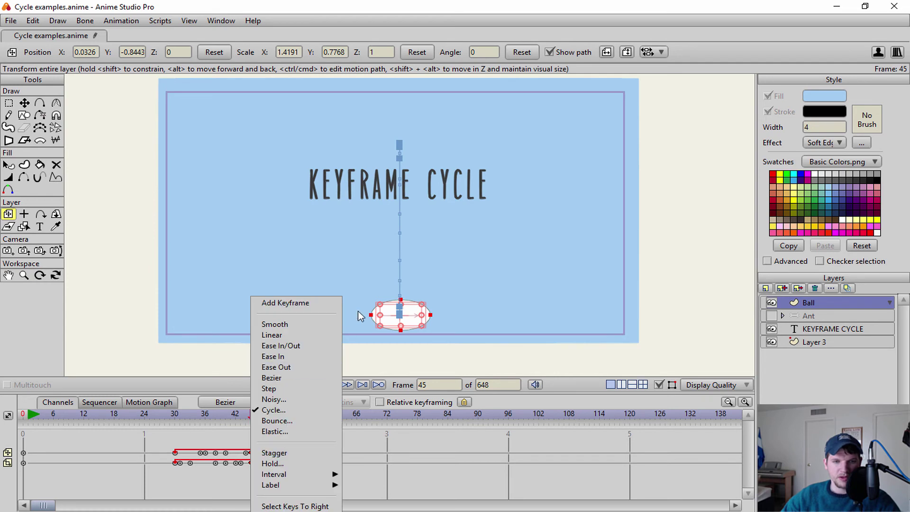
left_click(291, 410)
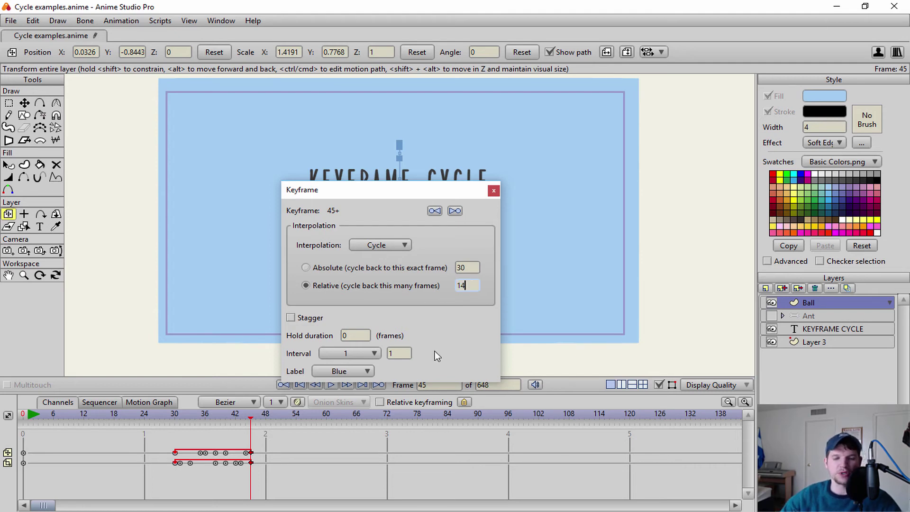
type("14")
key("Return")
left_click(492, 191)
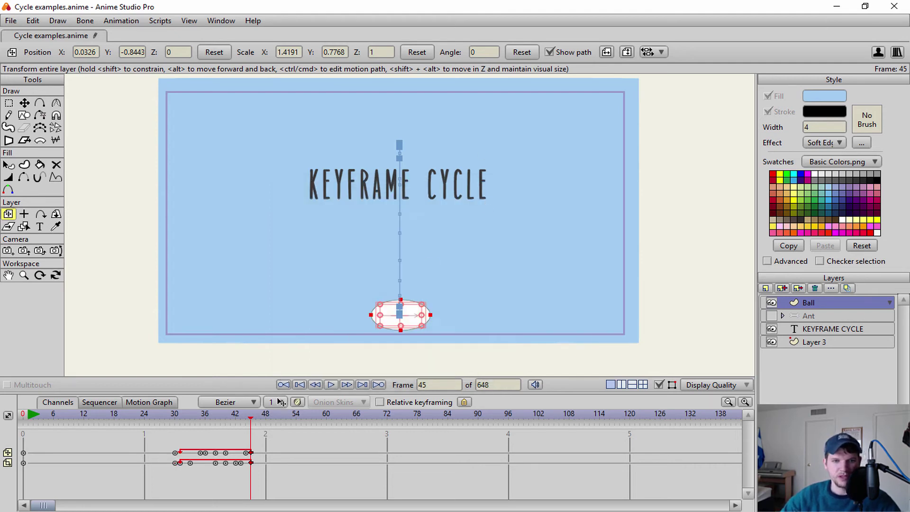
- Scrub between frames 30 and 46 to check the squash at frame 45
left_click(260, 414)
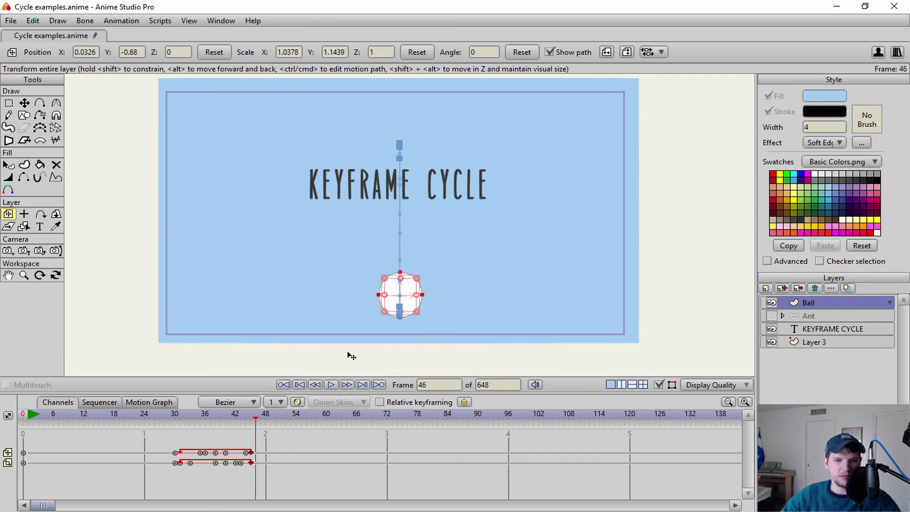
left_click(180, 417)
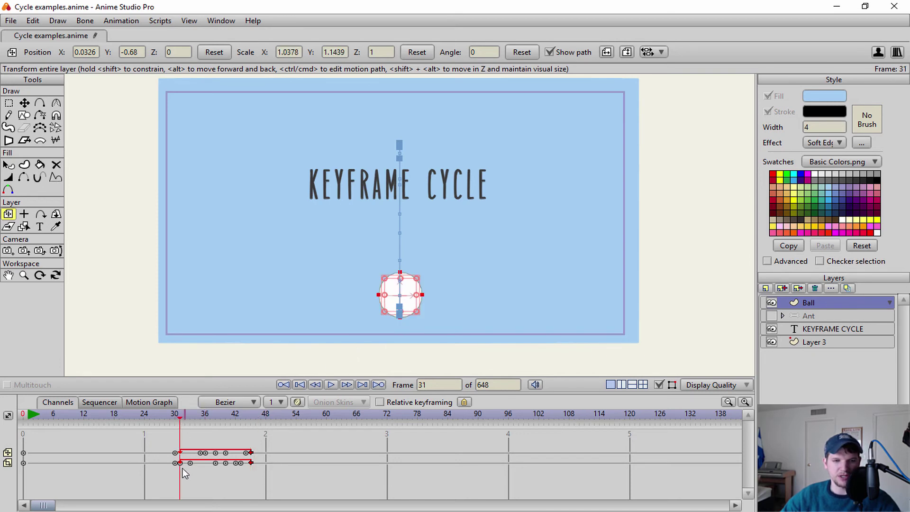
left_click(252, 417)
left_click(179, 414)
left_click(249, 416)
left_click(245, 417)
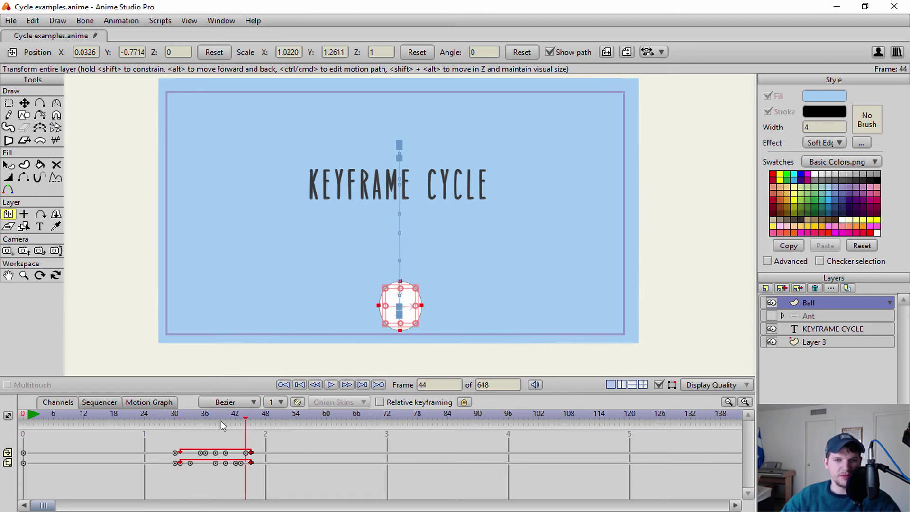
key("ctrl+Right")
key("ctrl+Left")
key("ctrl+Right")
key("ctrl+Left")
key("ctrl+Right")
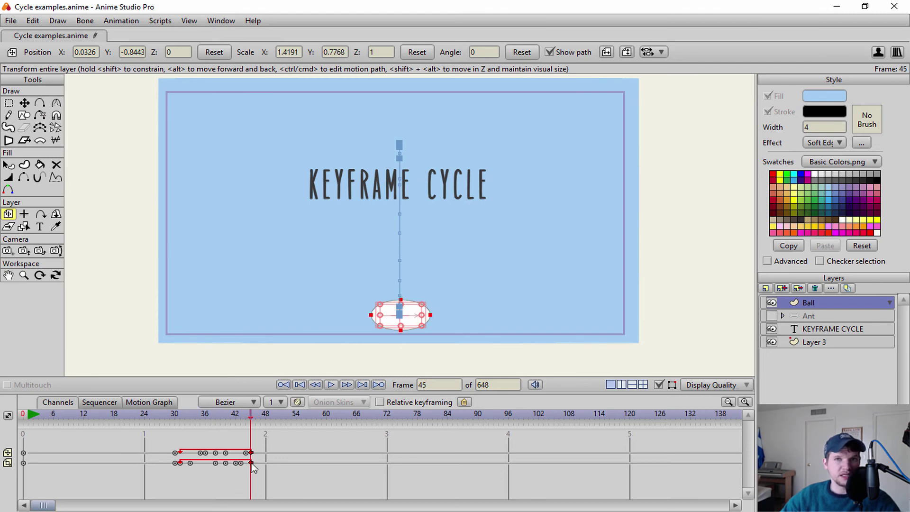
left_click(174, 418)
left_click_drag(257, 416, 251, 416)
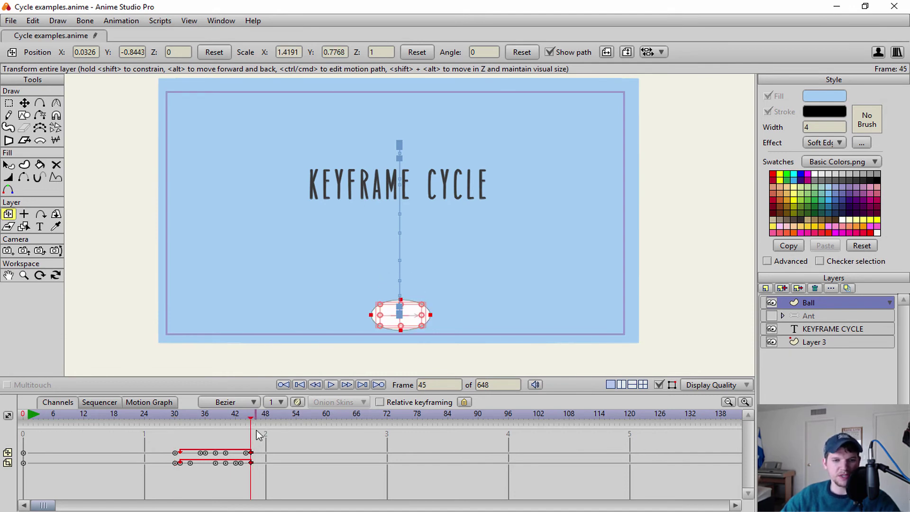
- Change the frame-45 Cycle keyframe to loop back a relative 10 frames
right_click(254, 454)
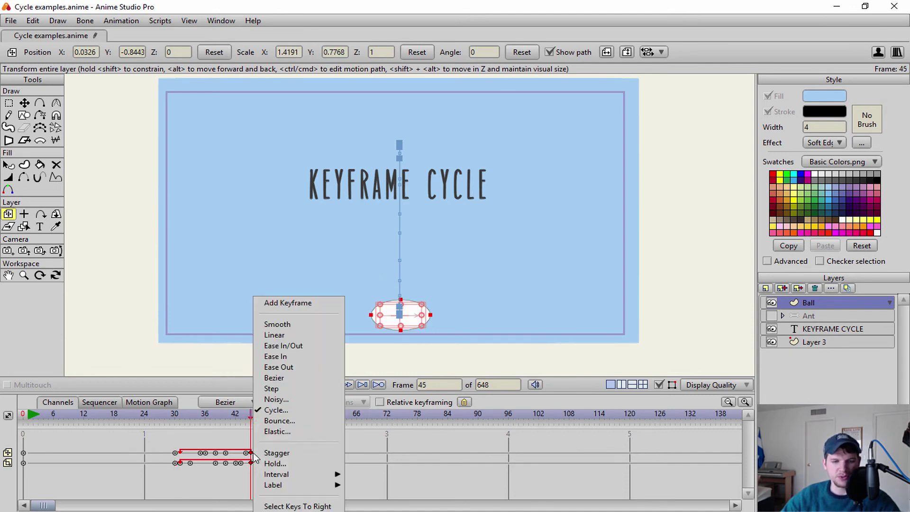
left_click(306, 410)
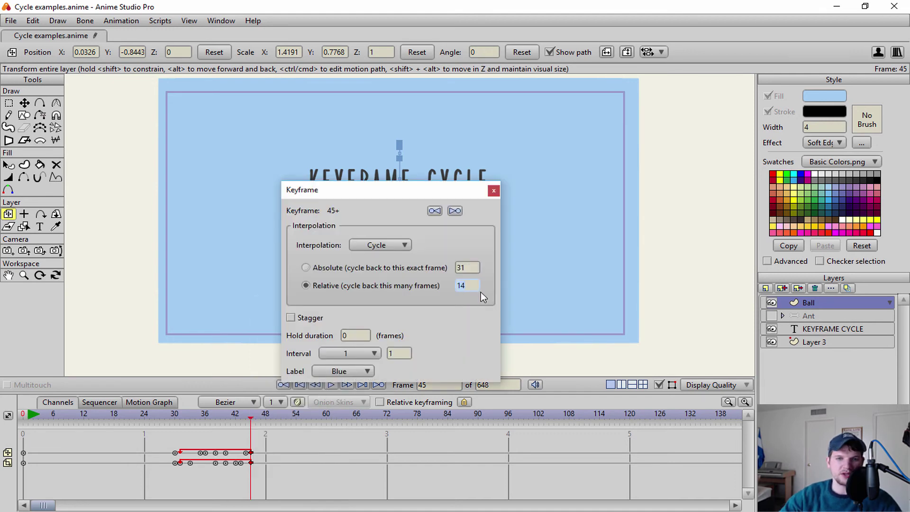
key("BackSpace")
type("0")
key("Return")
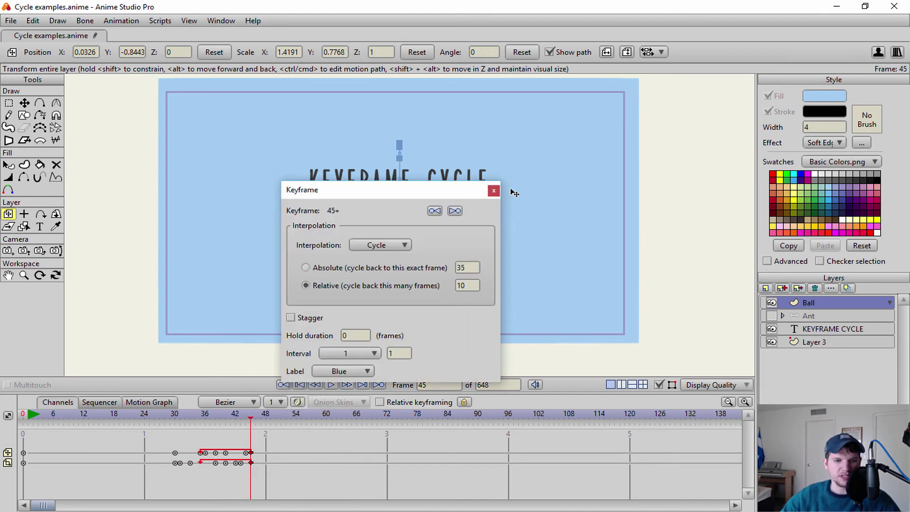
left_click(493, 190)
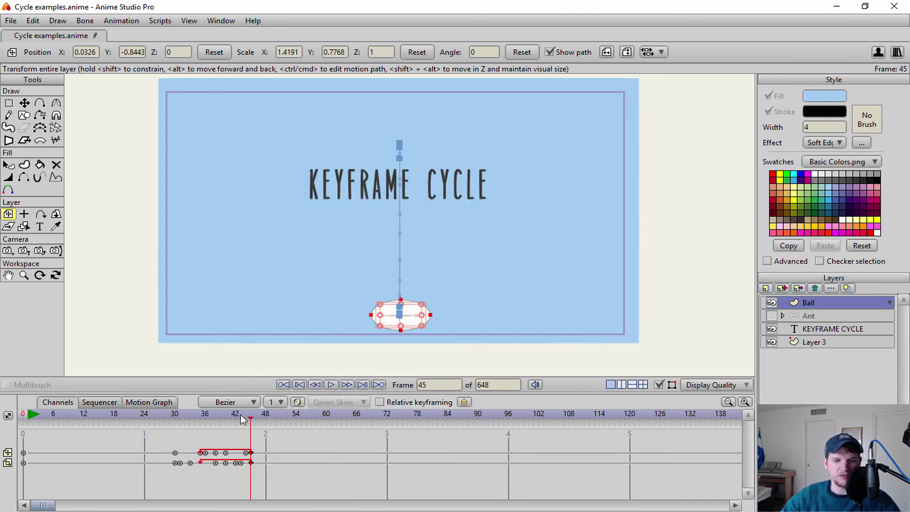
- Scrub frames 37 to 46 and step forward to watch the ball fall and squash
left_click(255, 420)
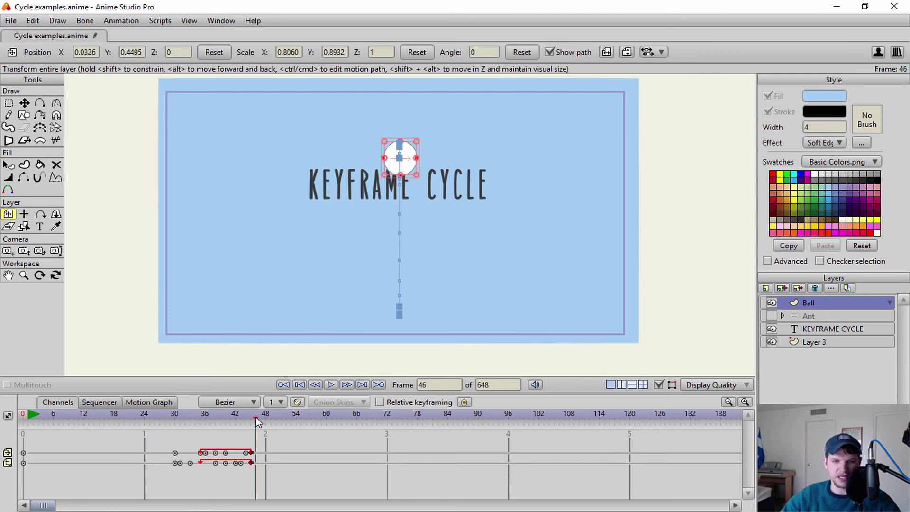
left_click_drag(257, 417, 201, 430)
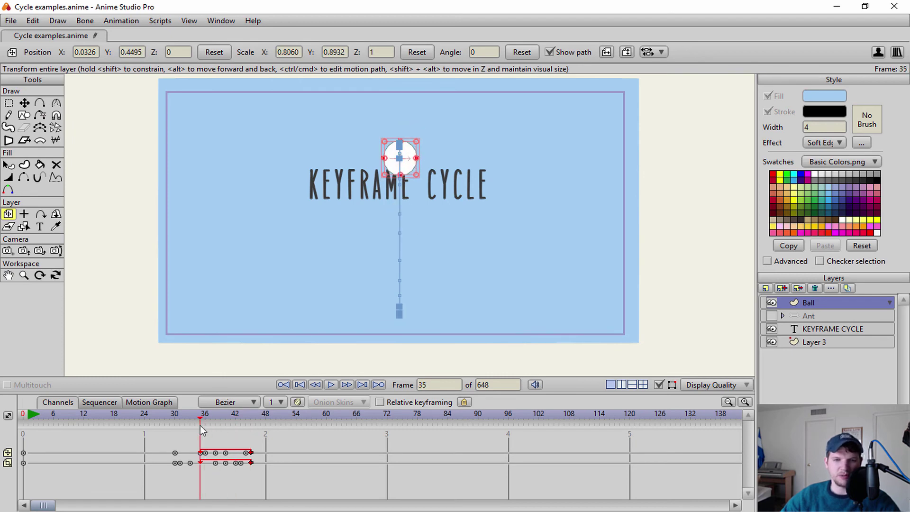
left_click_drag(200, 425, 250, 418)
key("ctrl+Right")
key("ctrl+Right")
key("ctrl+Right")
key("ctrl+Right")
key("ctrl+Right")
key("ctrl+Right")
key("ctrl+Right")
key("ctrl+Right")
key("ctrl+Right")
key("ctrl+Right")
key("ctrl+Right")
key("ctrl+Right")
key("ctrl+Right")
key("ctrl+Right")
key("ctrl+Right")
key("ctrl+Right")
key("ctrl+Right")
key("ctrl+Right")
key("ctrl+Right")
key("ctrl+Right")
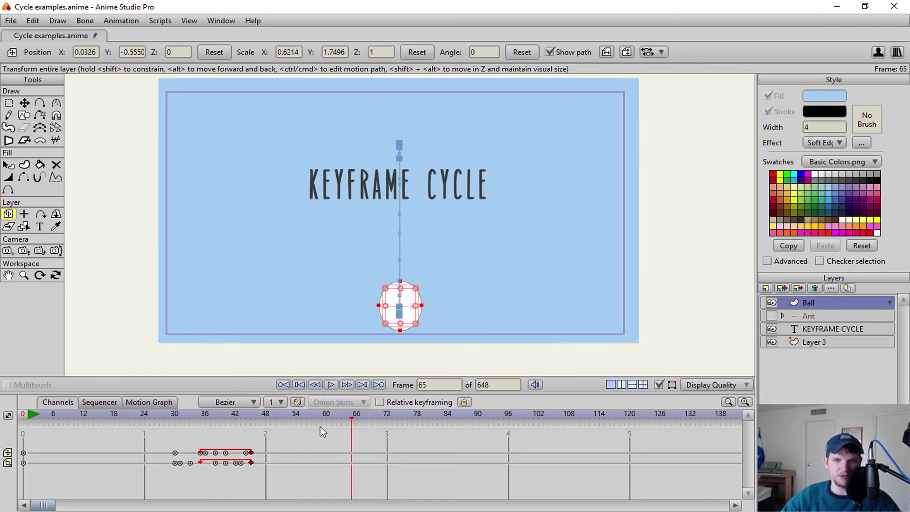
- Set the Cycle keyframe's relative loop-back to 14 frames, then select keys from frames 25 to 48
right_click(253, 453)
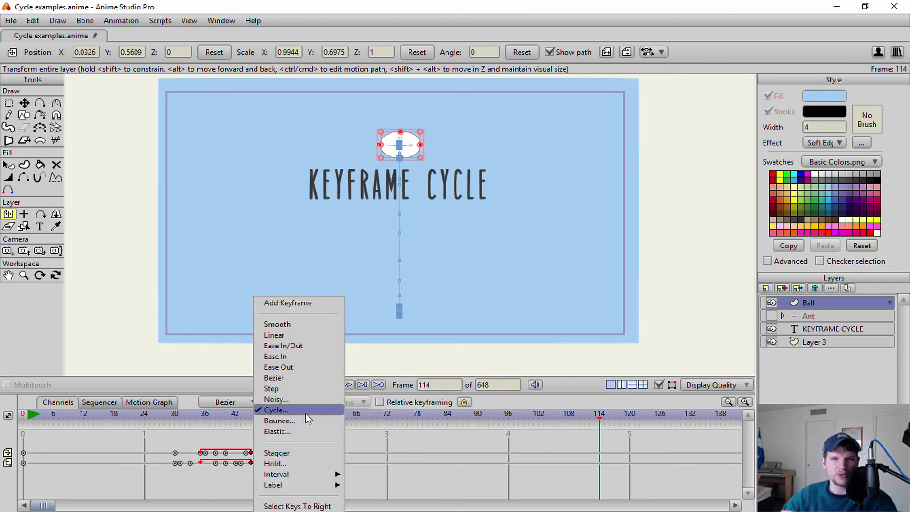
left_click(306, 413)
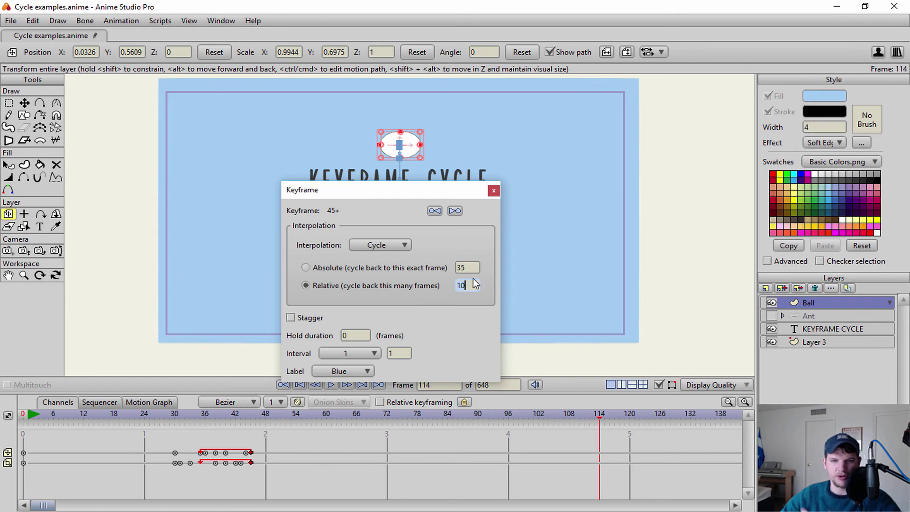
left_click(346, 335)
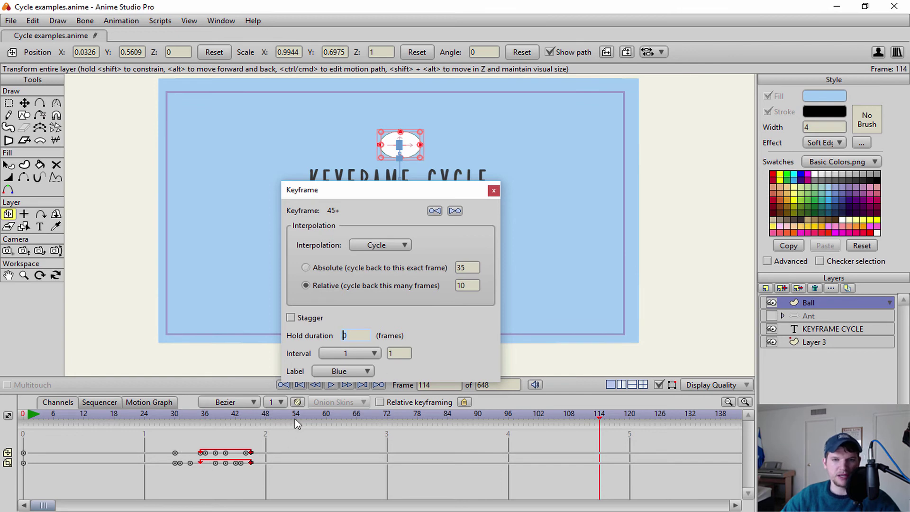
left_click(458, 286)
key("Delete")
key("Delete")
type("13")
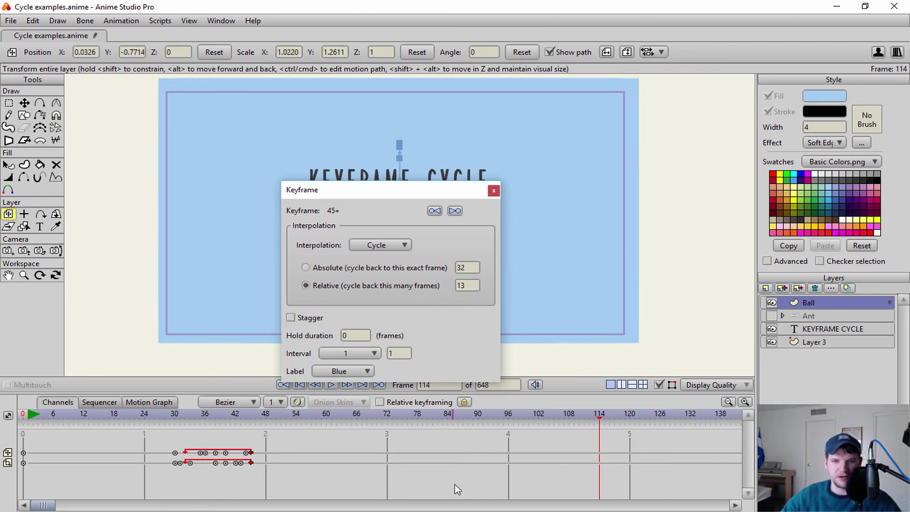
key("Return")
left_click(474, 285)
key("BackSpace")
type("4")
key("Return")
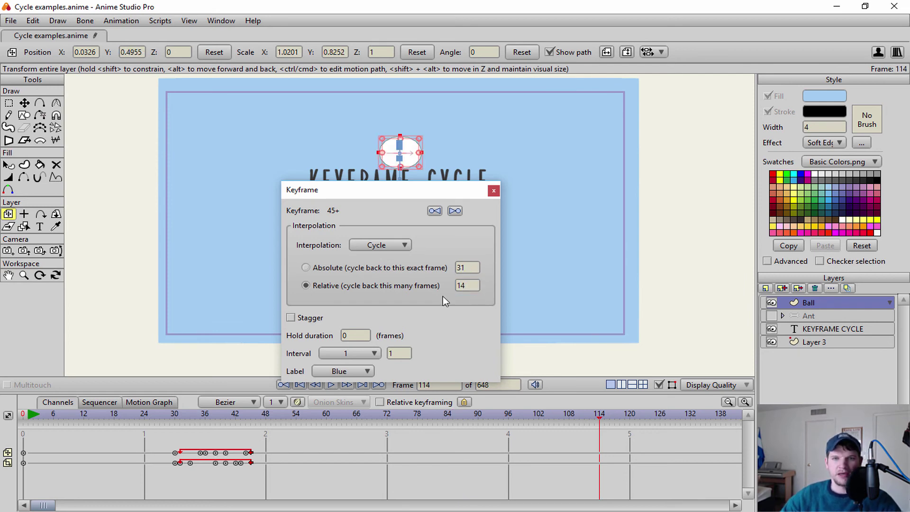
left_click(493, 190)
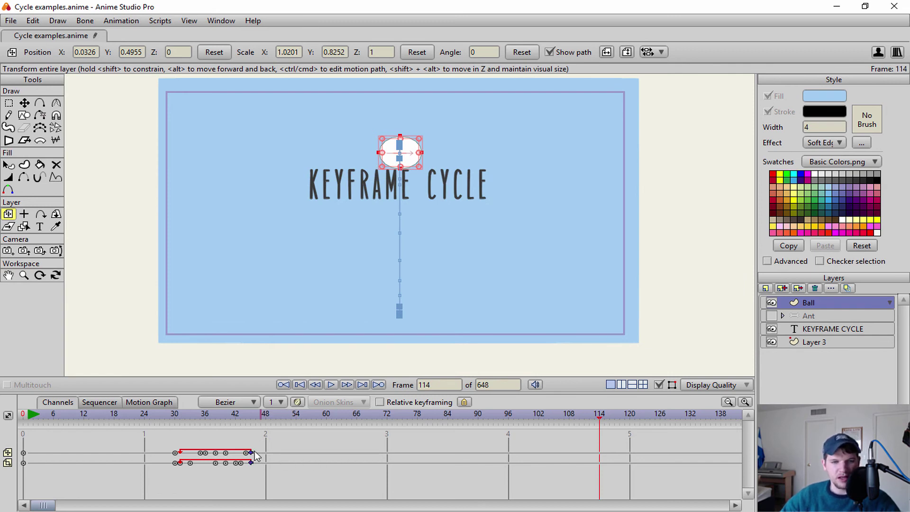
left_click_drag(267, 437, 153, 479)
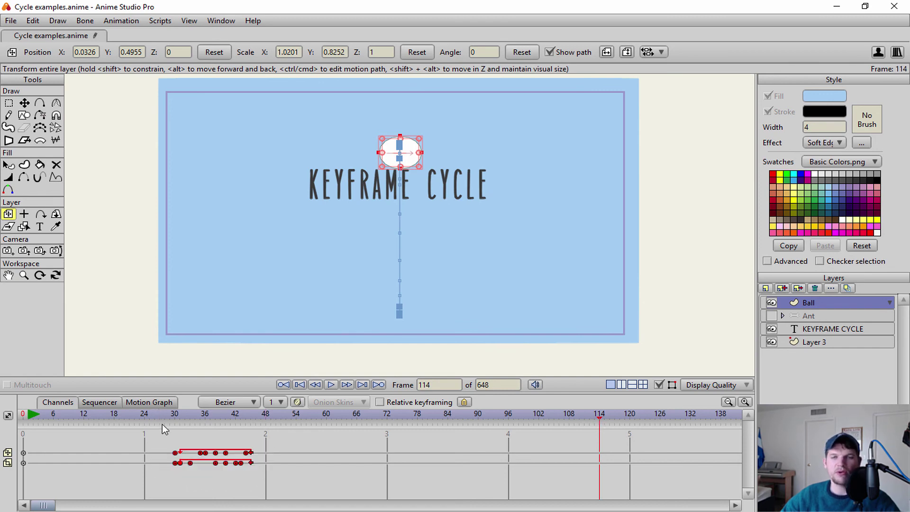
right_click(243, 465)
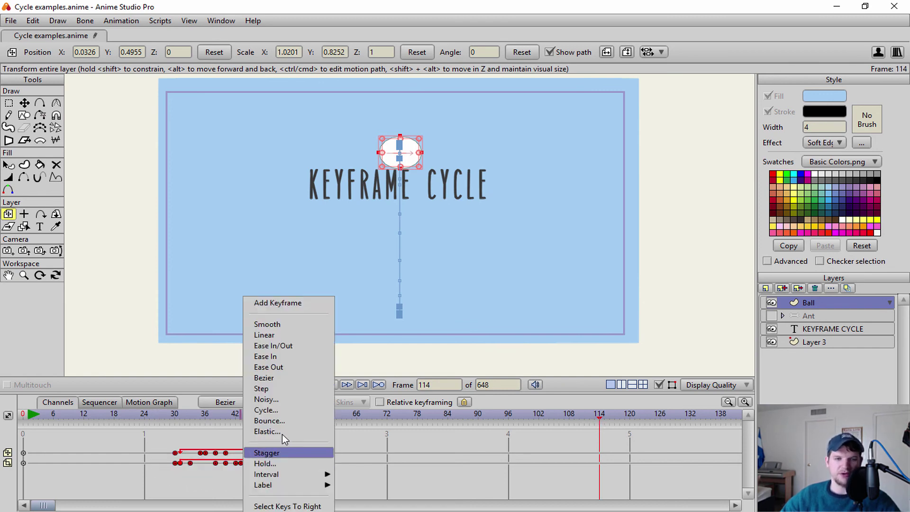
left_click(294, 408)
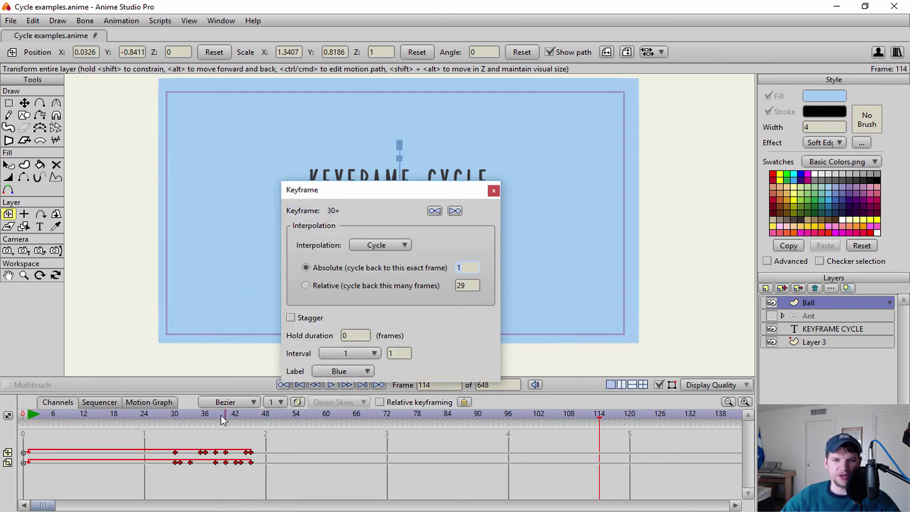
left_click(305, 285)
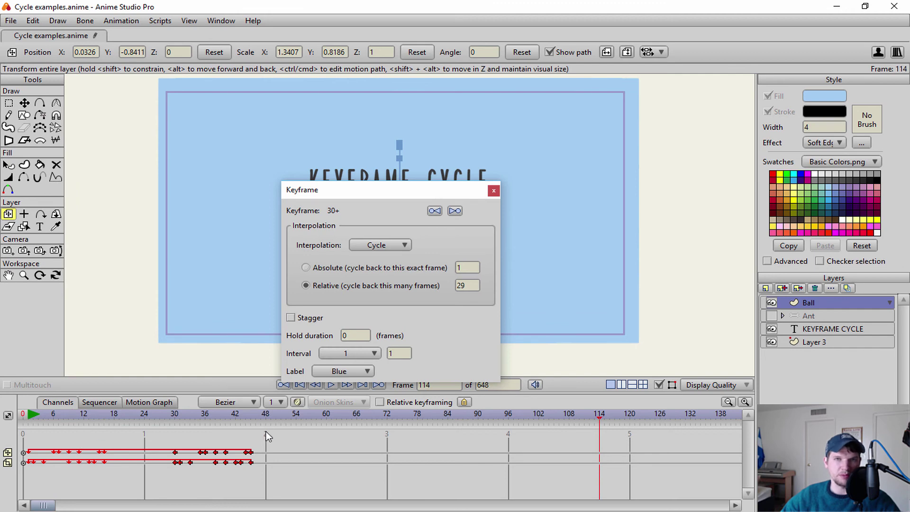
left_click(494, 192)
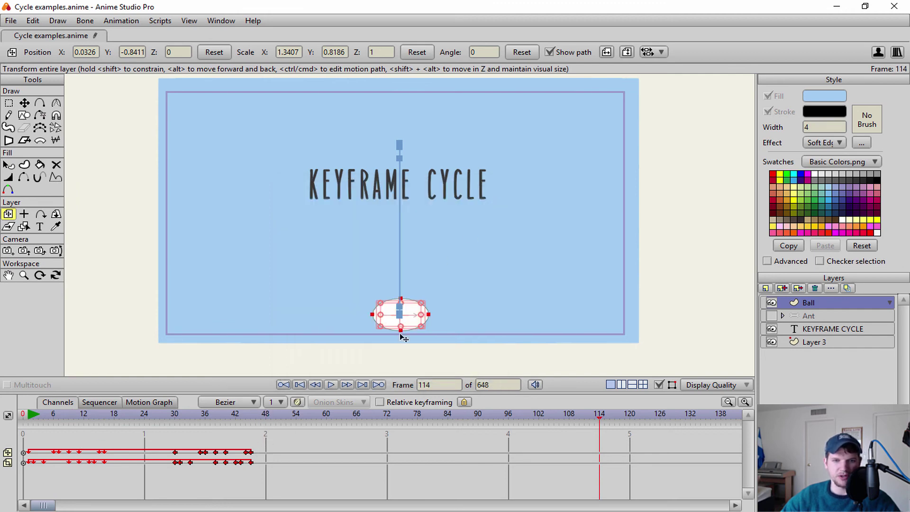
left_click(299, 385)
left_click(330, 385)
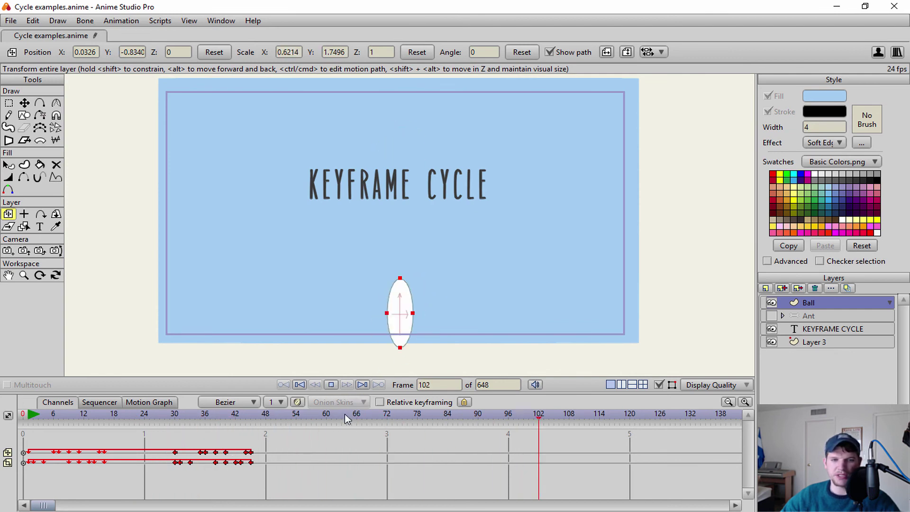
left_click(332, 385)
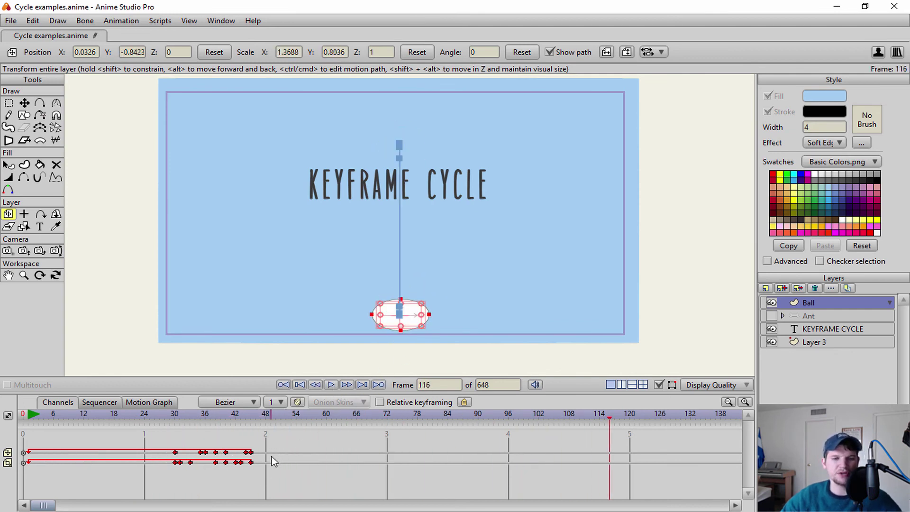
key("ctrl+z")
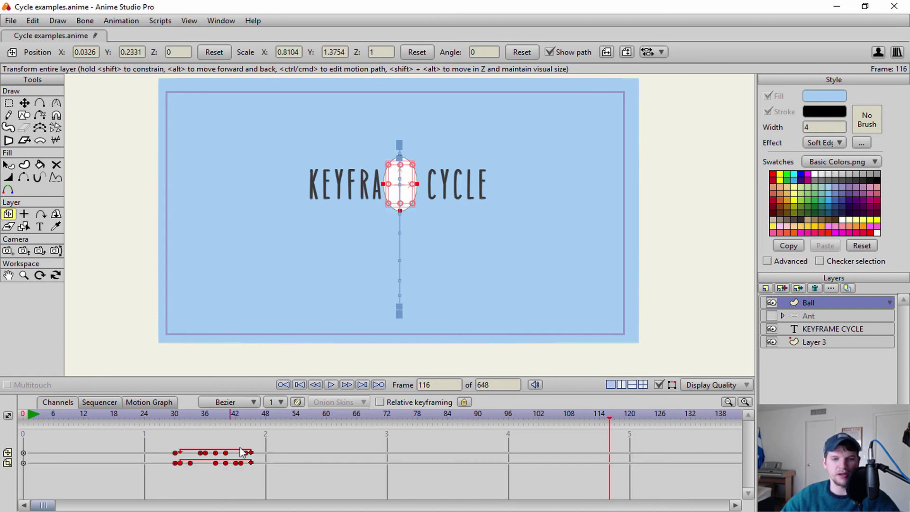
- Reselect all Ball keyframes and scale them to span frames 0 to 48
left_click(261, 456)
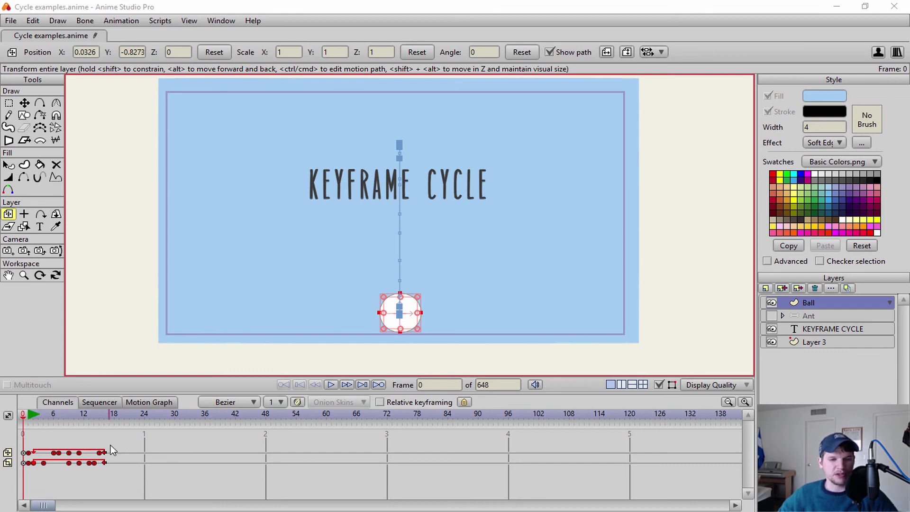
left_click_drag(113, 439, 27, 482)
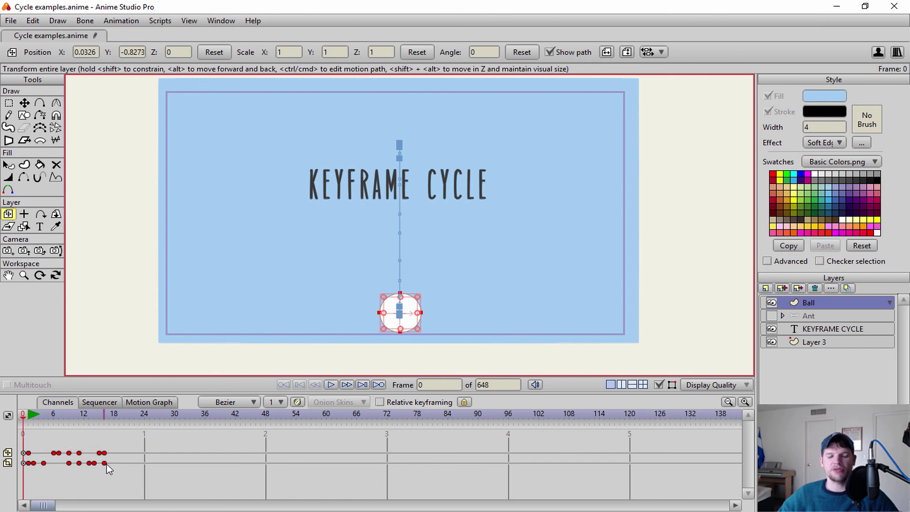
left_click_drag(105, 465, 266, 469)
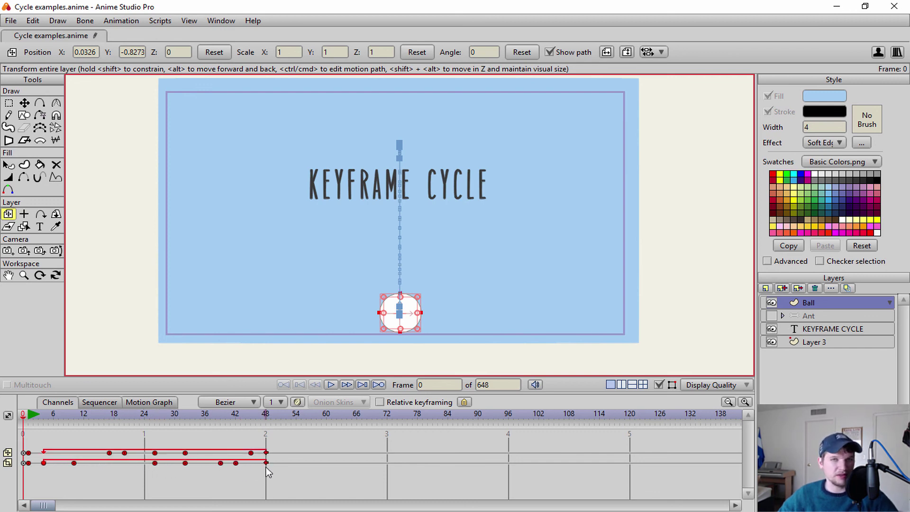
- Compress the Ball keyframes to end around frame 13 and play the faster bounce
left_click(332, 388)
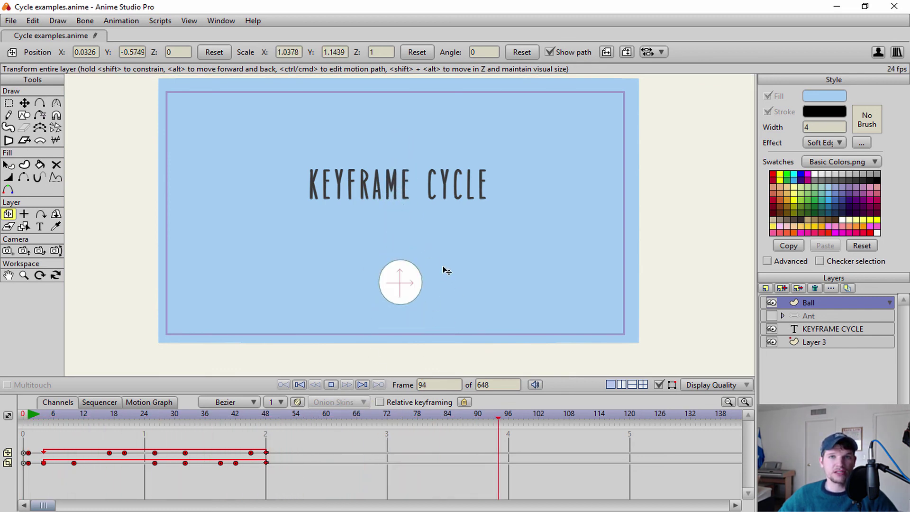
left_click(331, 386)
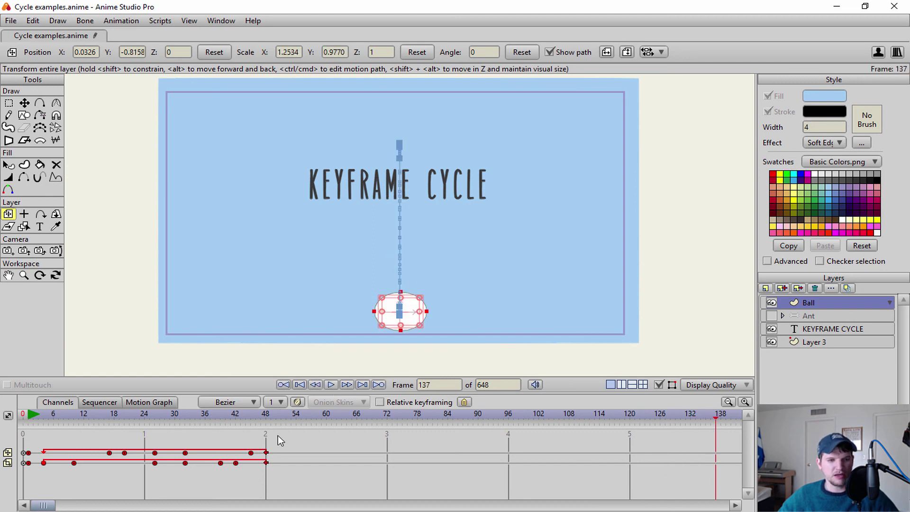
left_click_drag(100, 463, 86, 468)
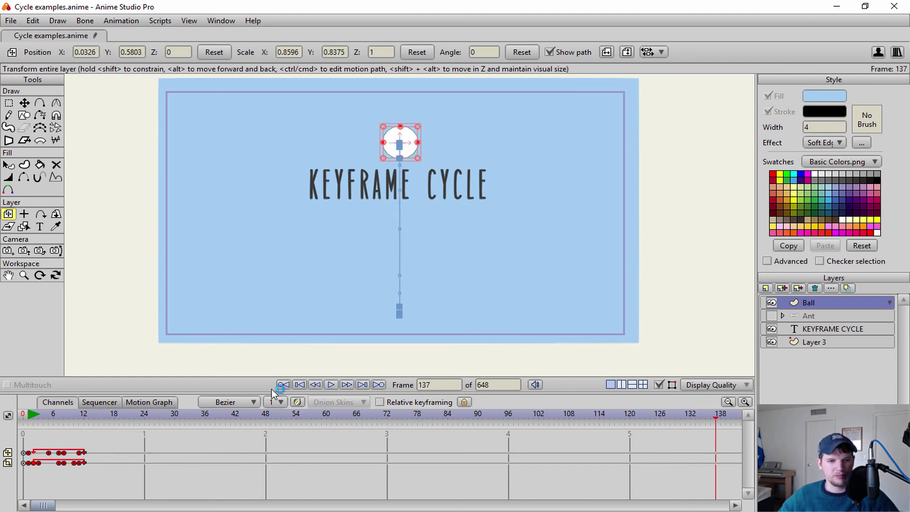
key("ctrl+z")
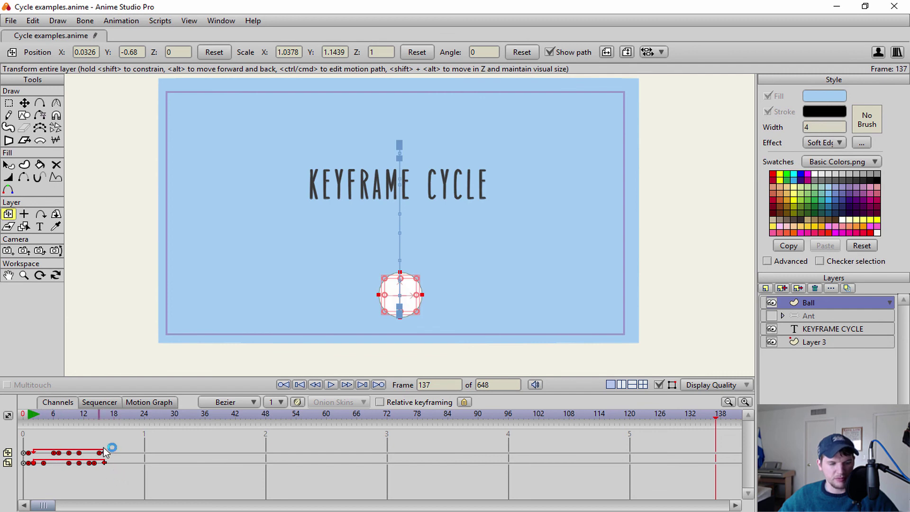
left_click_drag(105, 464, 90, 465)
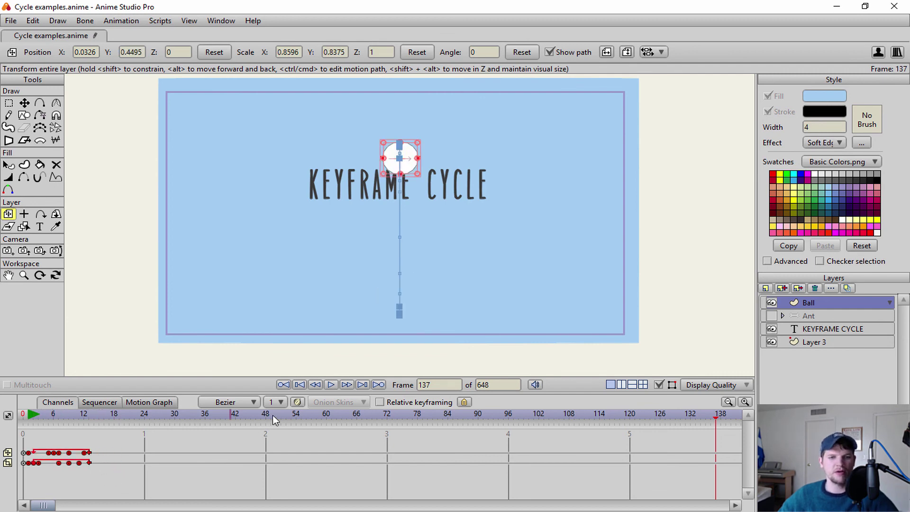
left_click(330, 385)
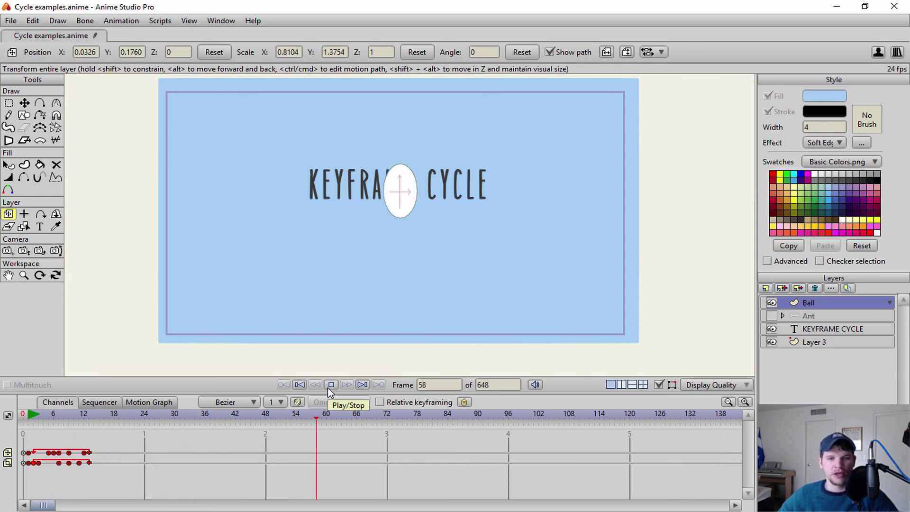
left_click(300, 384)
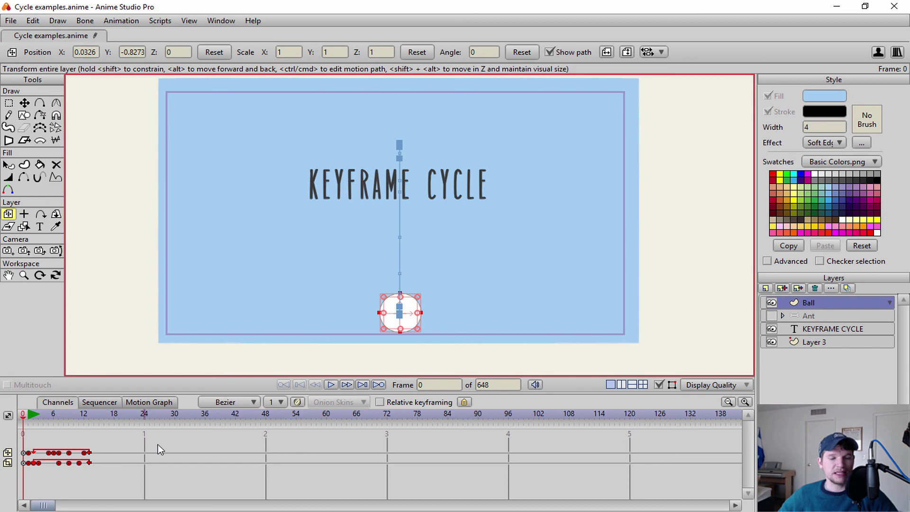